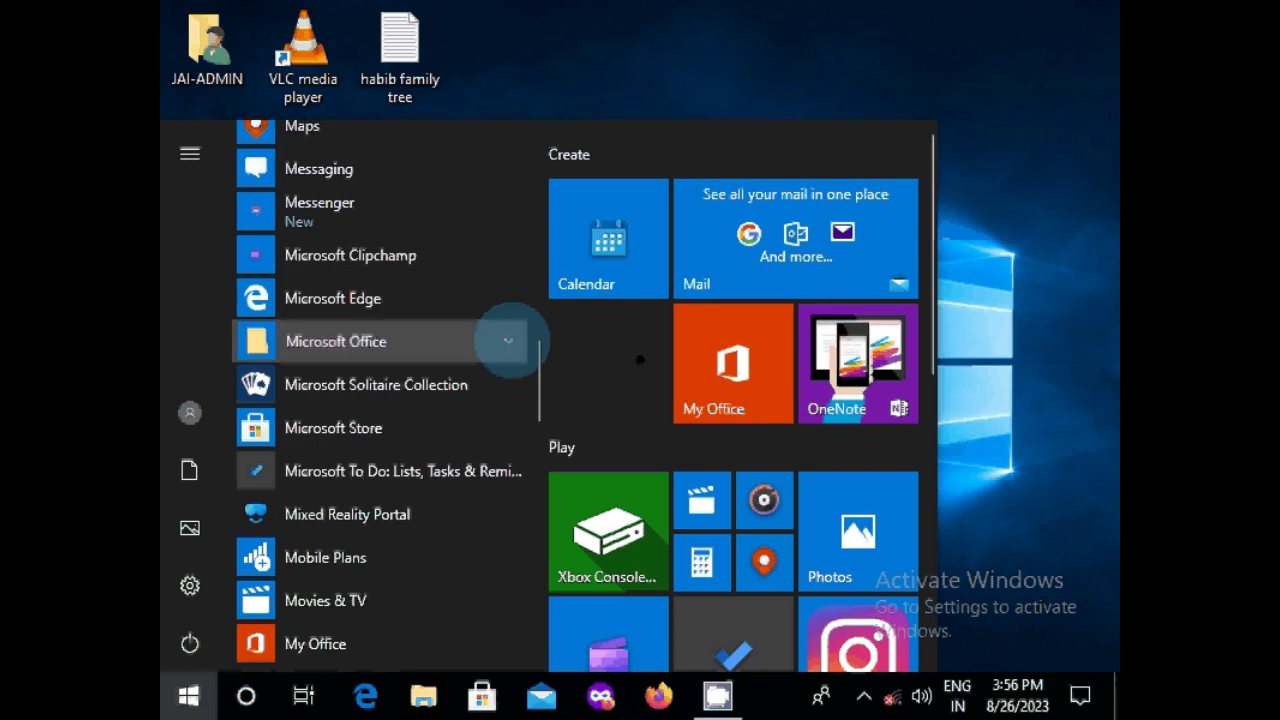
# Launch Microsoft Word from the Microsoft Office program group and create a new blank document
pyautogui.click(510, 341)
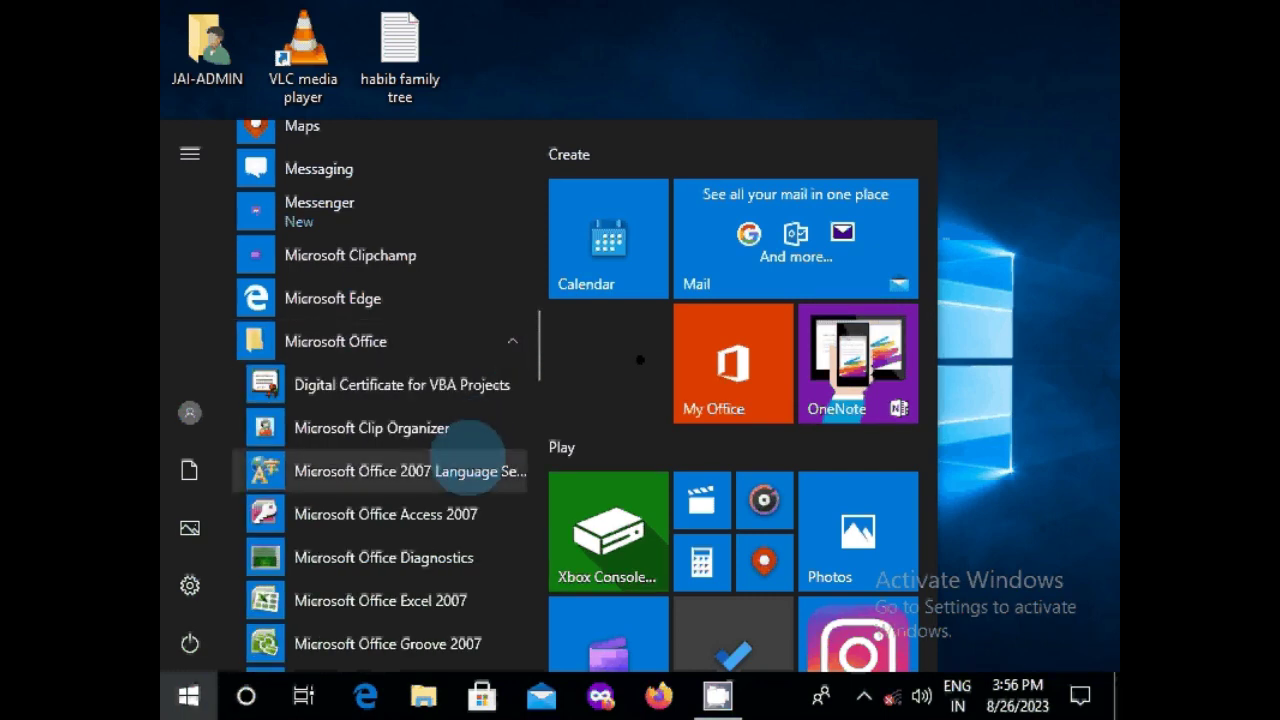
pyautogui.scroll(-4, 468, 458)
pyautogui.click(468, 458)
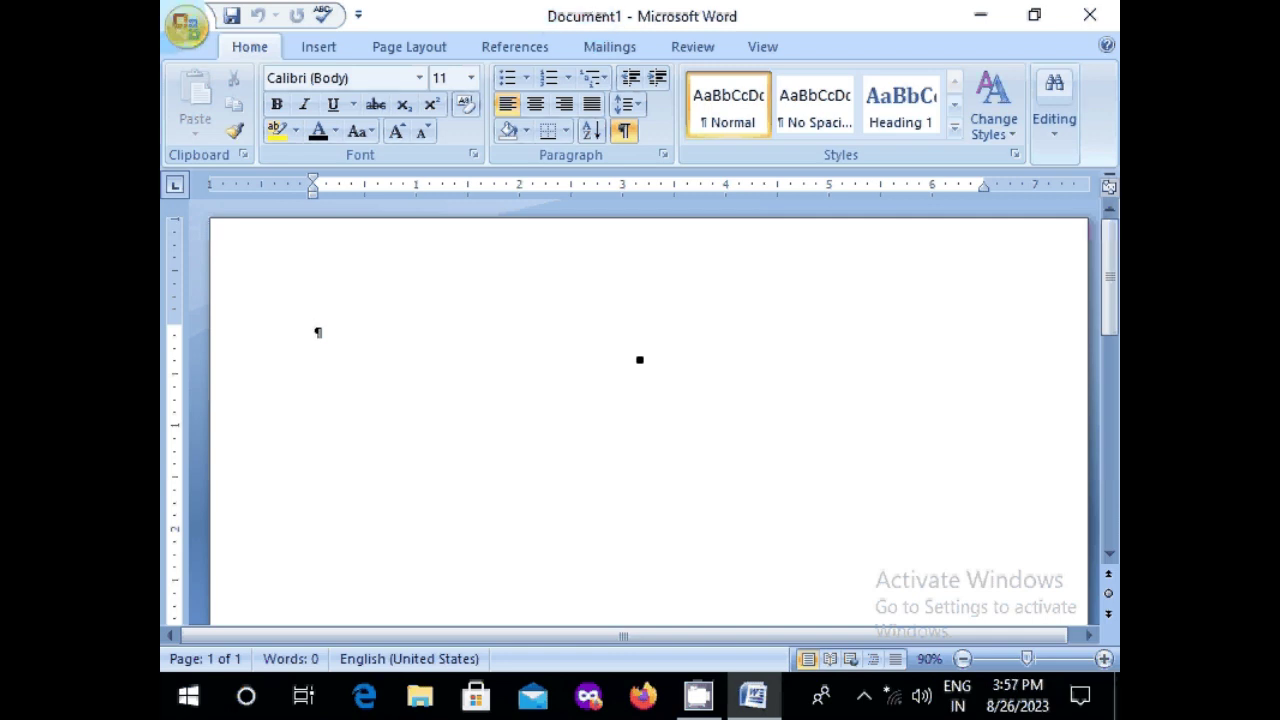
pyautogui.hotkey('ctrl', 'n')
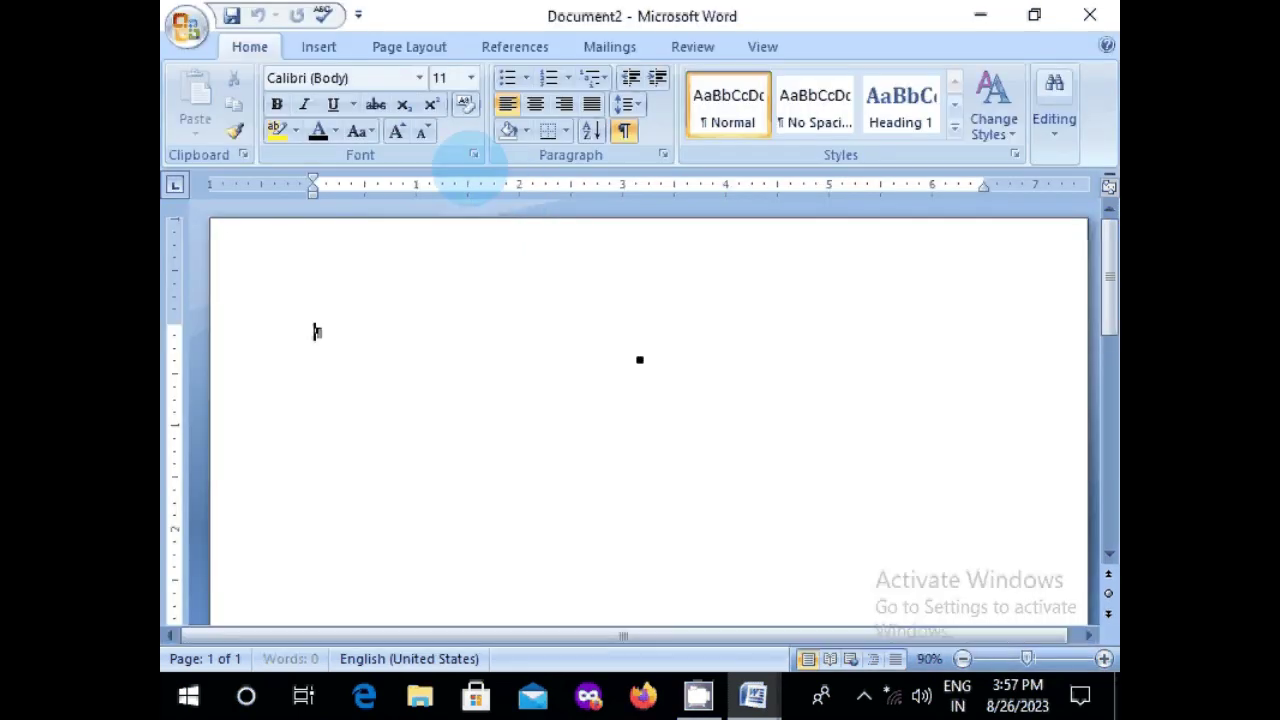
# Start saving the new document and choose the other (E:) drive as the location
pyautogui.click(187, 28)
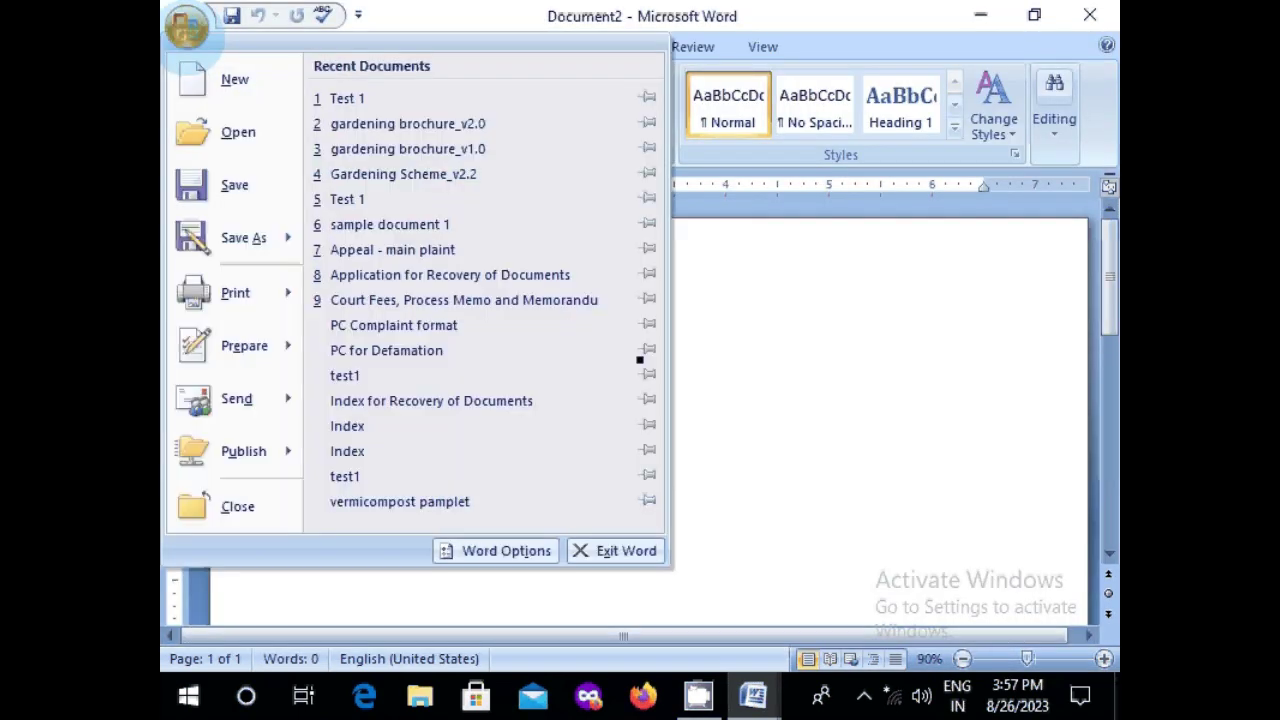
pyautogui.click(187, 28)
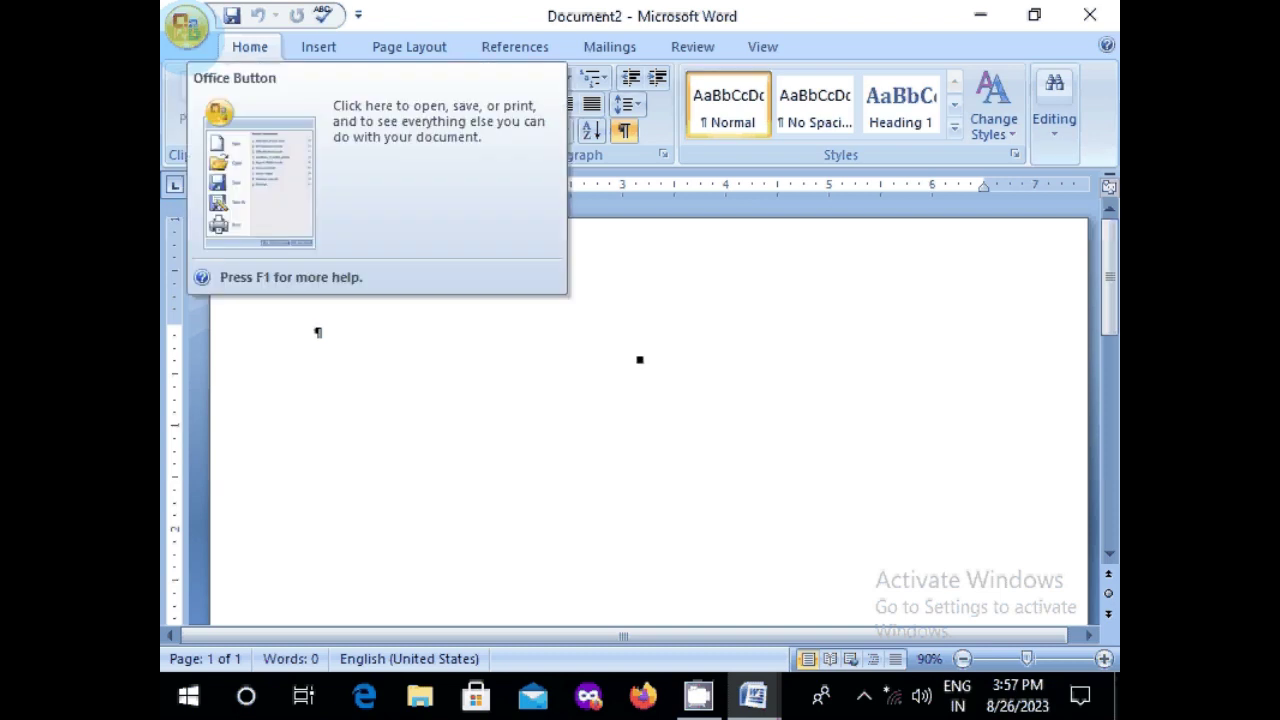
pyautogui.click(187, 28)
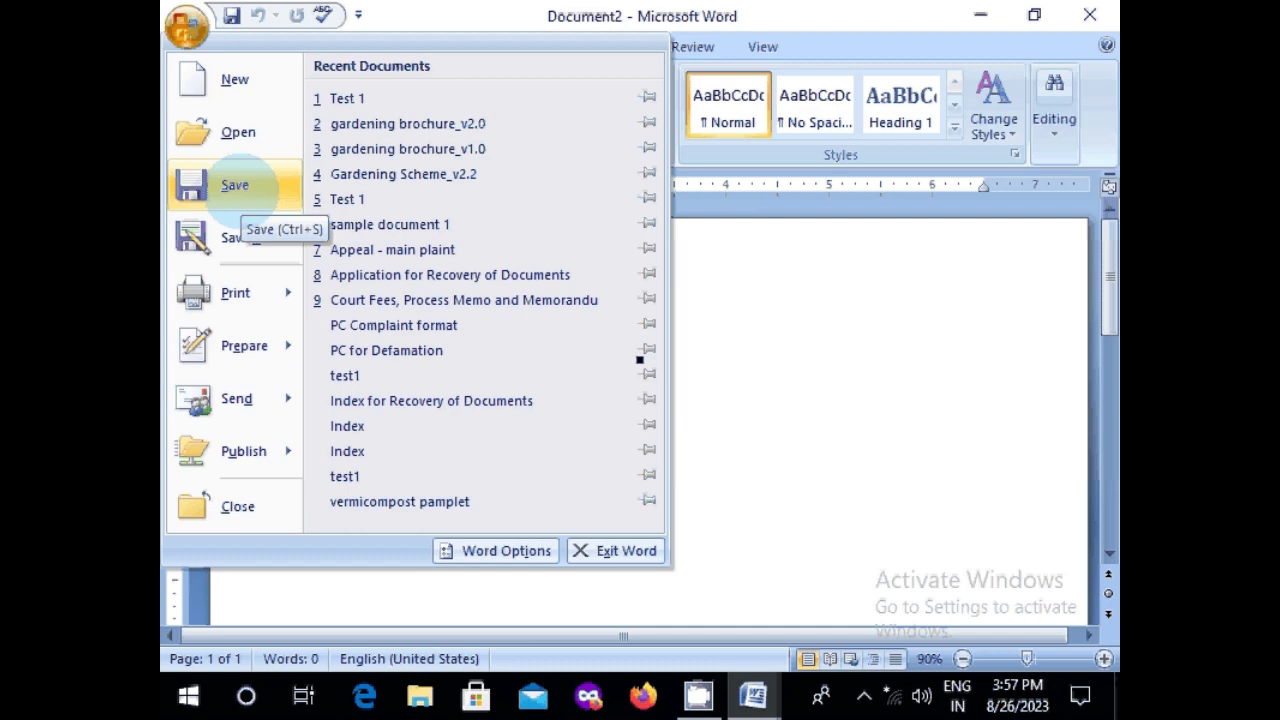
pyautogui.click(235, 186)
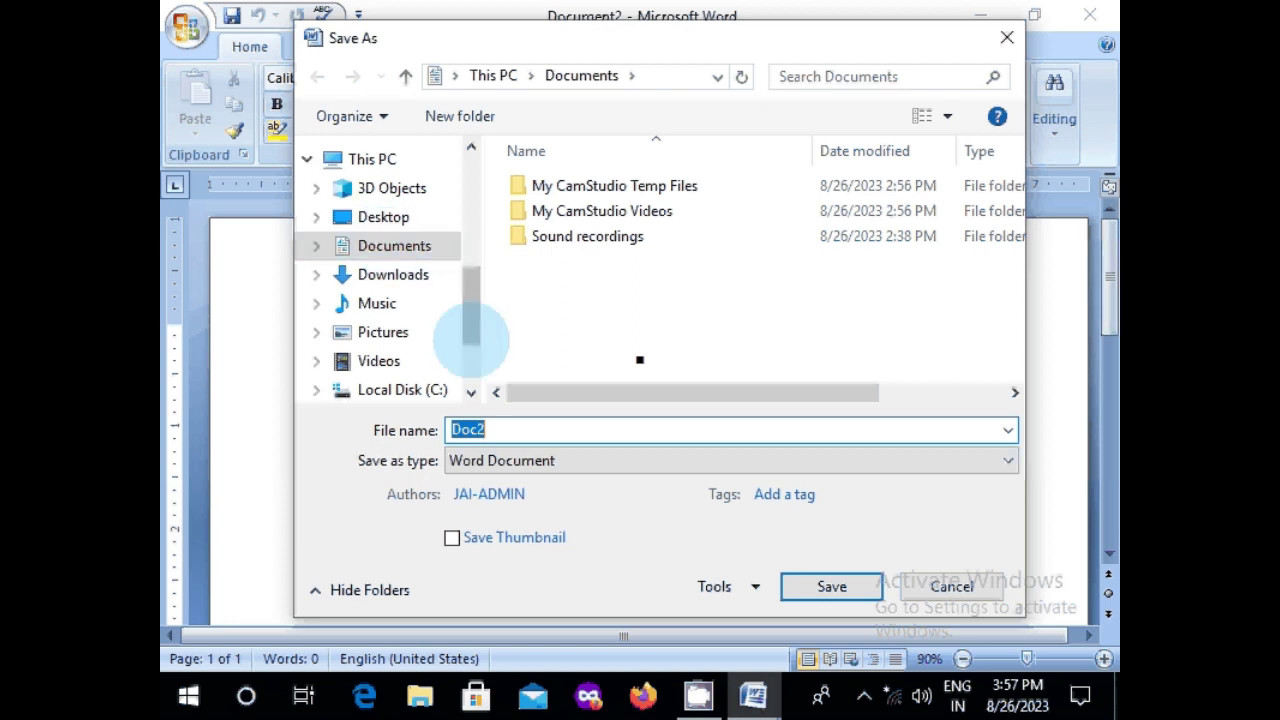
pyautogui.scroll(-2, 471, 340)
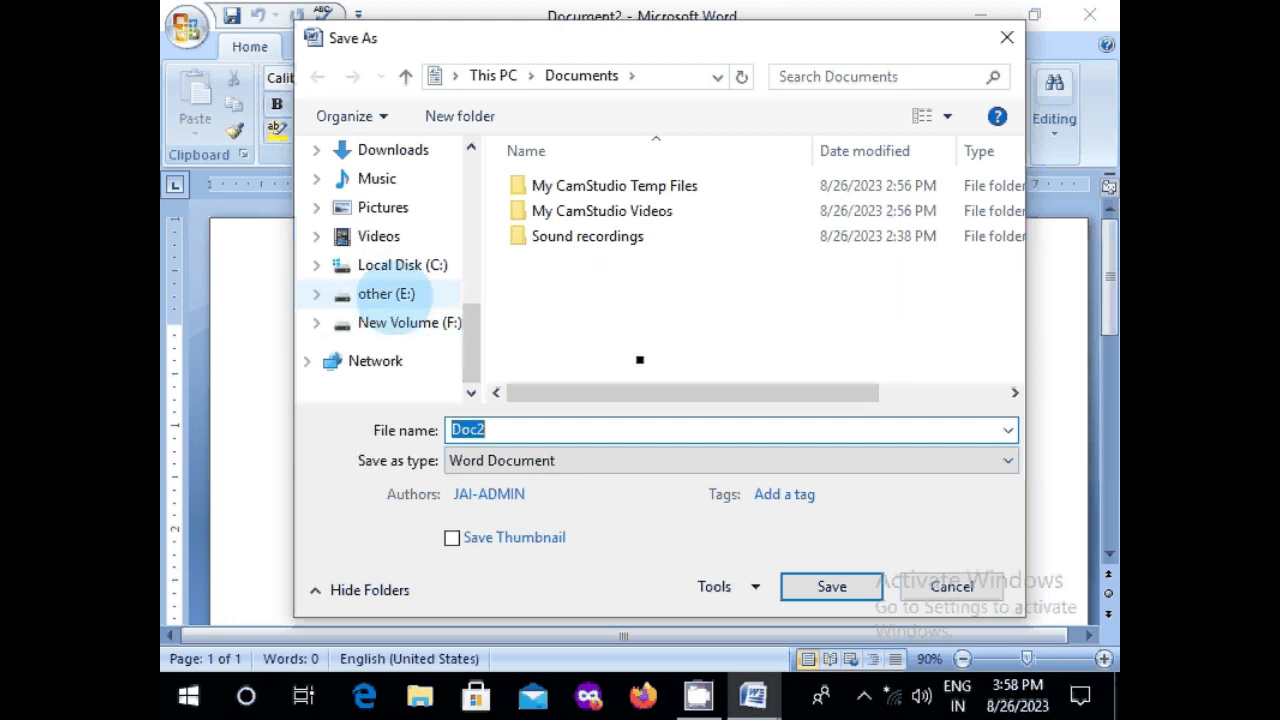
pyautogui.click(390, 293)
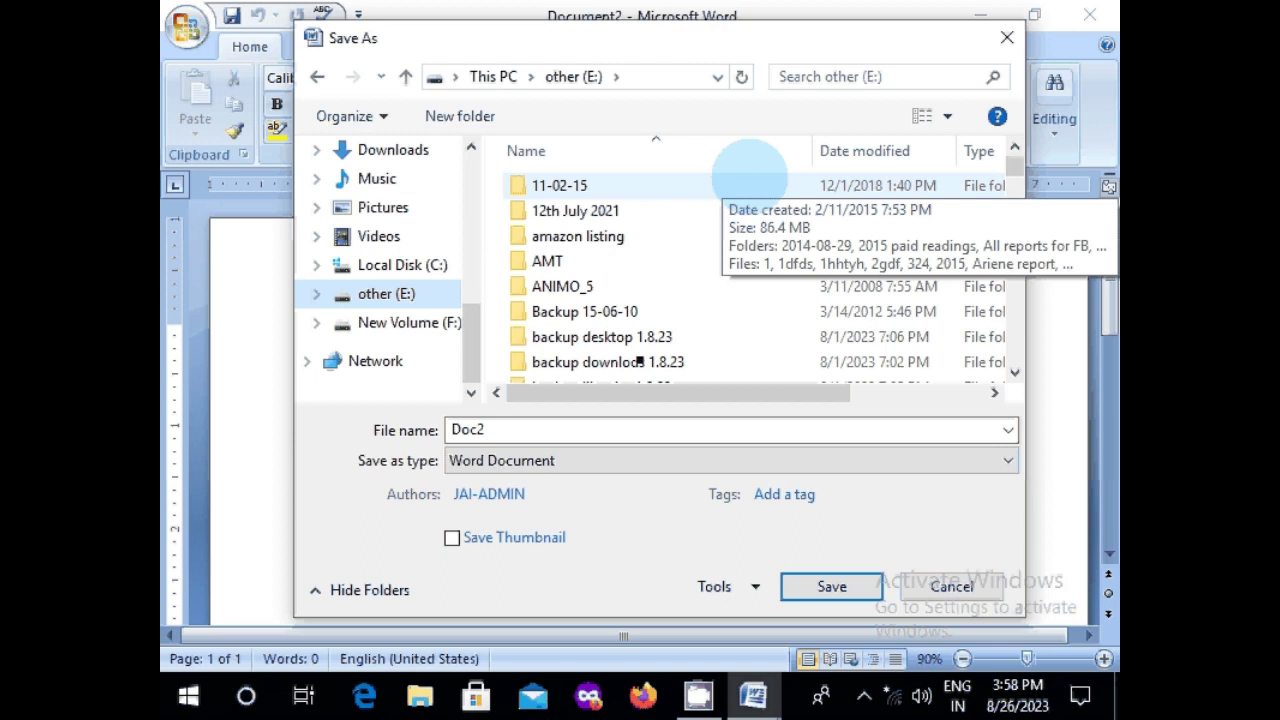
# Create a new folder named "Tutorial 1" on the other (E:) drive from within the save dialog
pyautogui.scroll(-5, 750, 178)
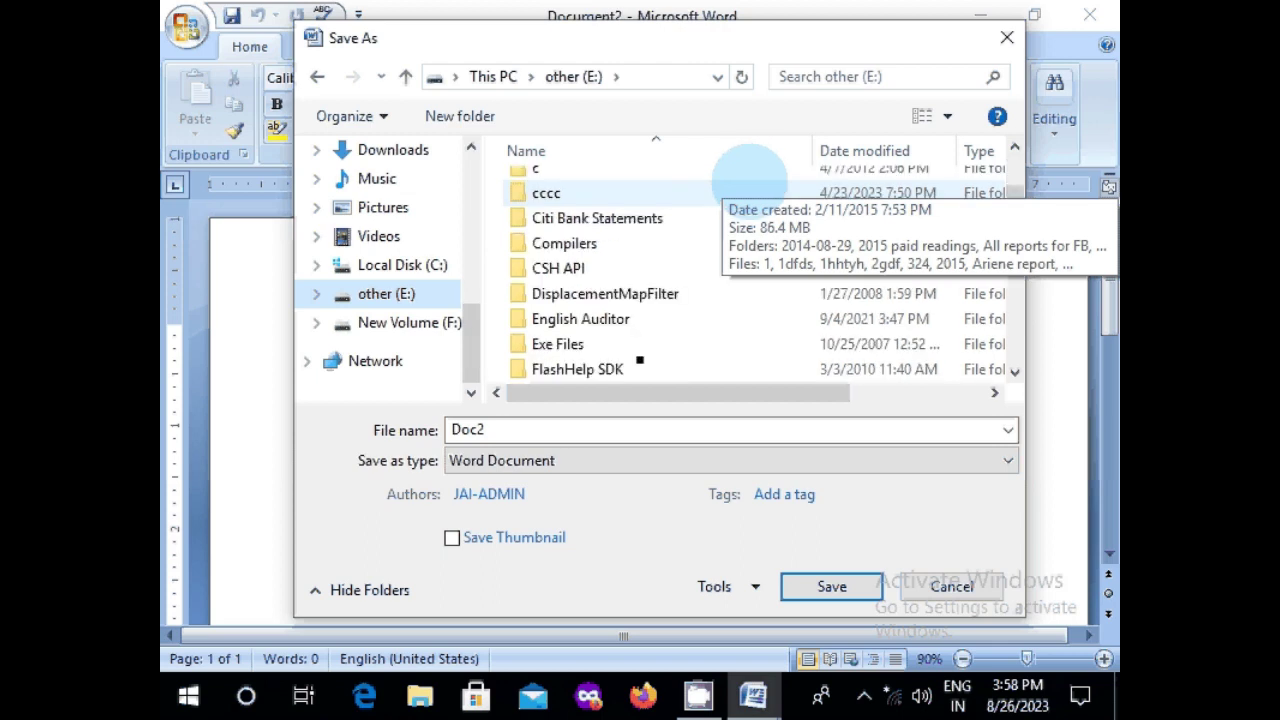
pyautogui.scroll(-5, 750, 178)
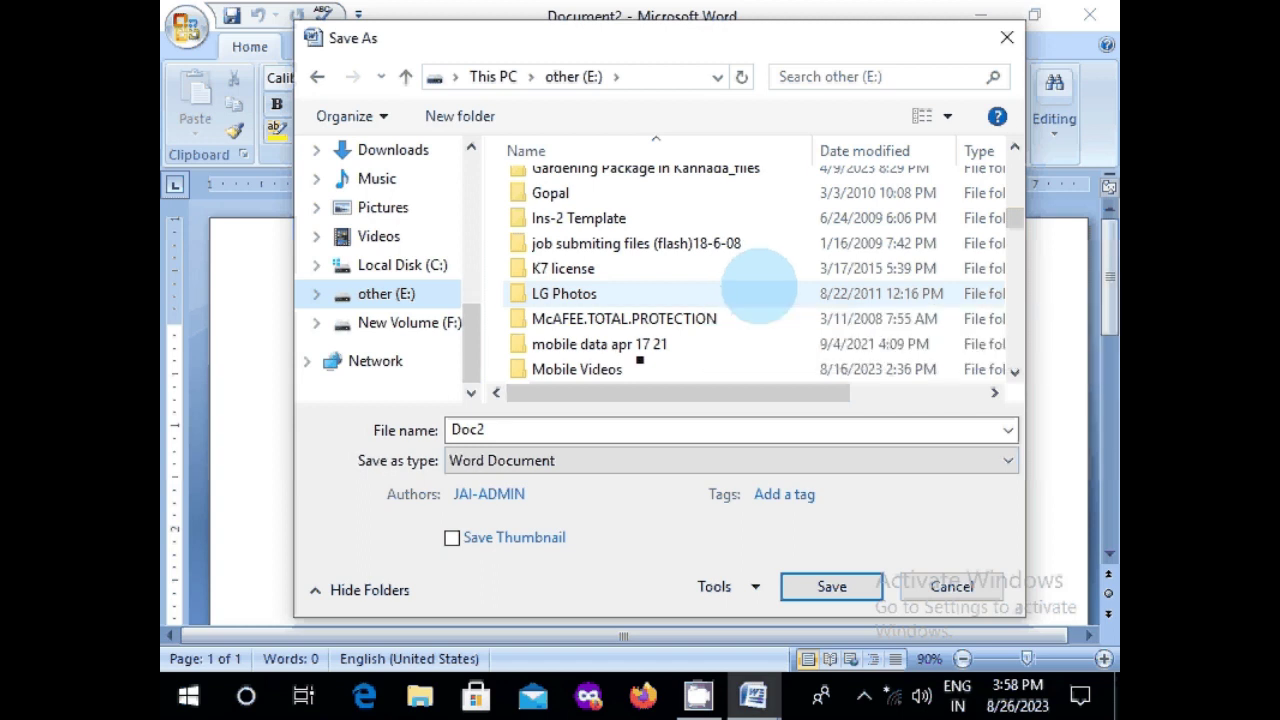
pyautogui.click(758, 290)
pyautogui.rightClick(758, 290)
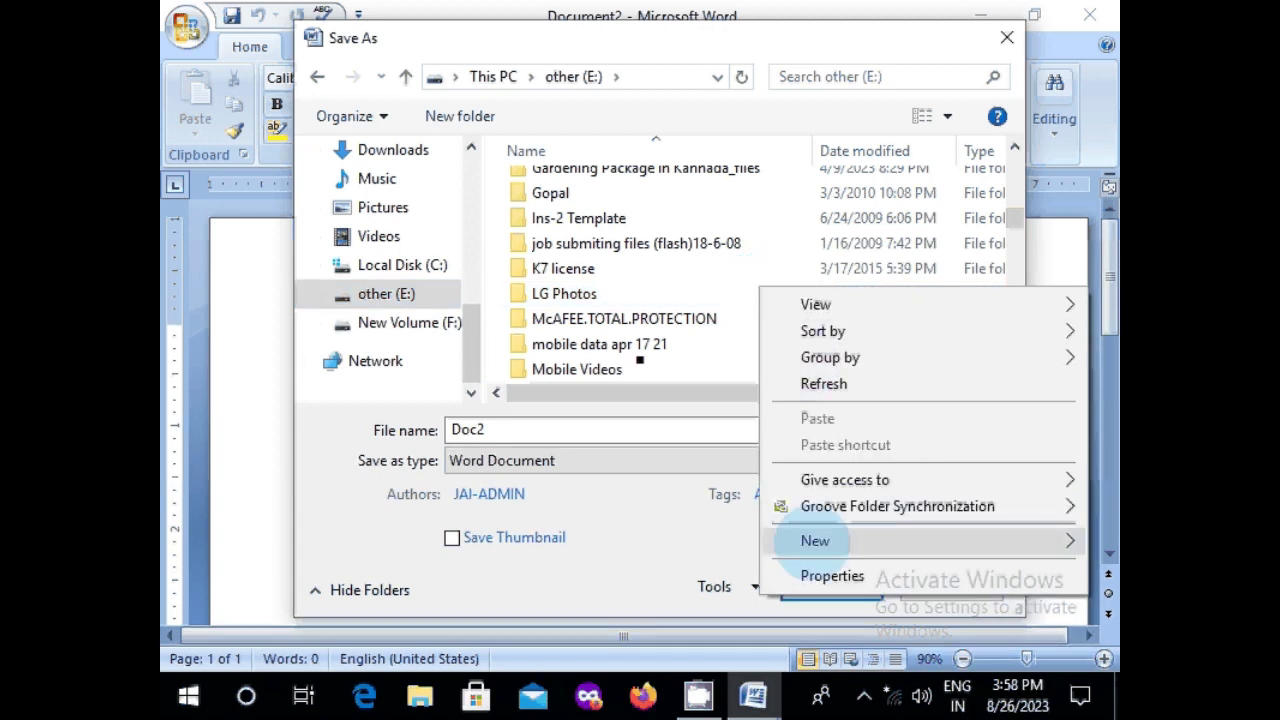
pyautogui.click(812, 541)
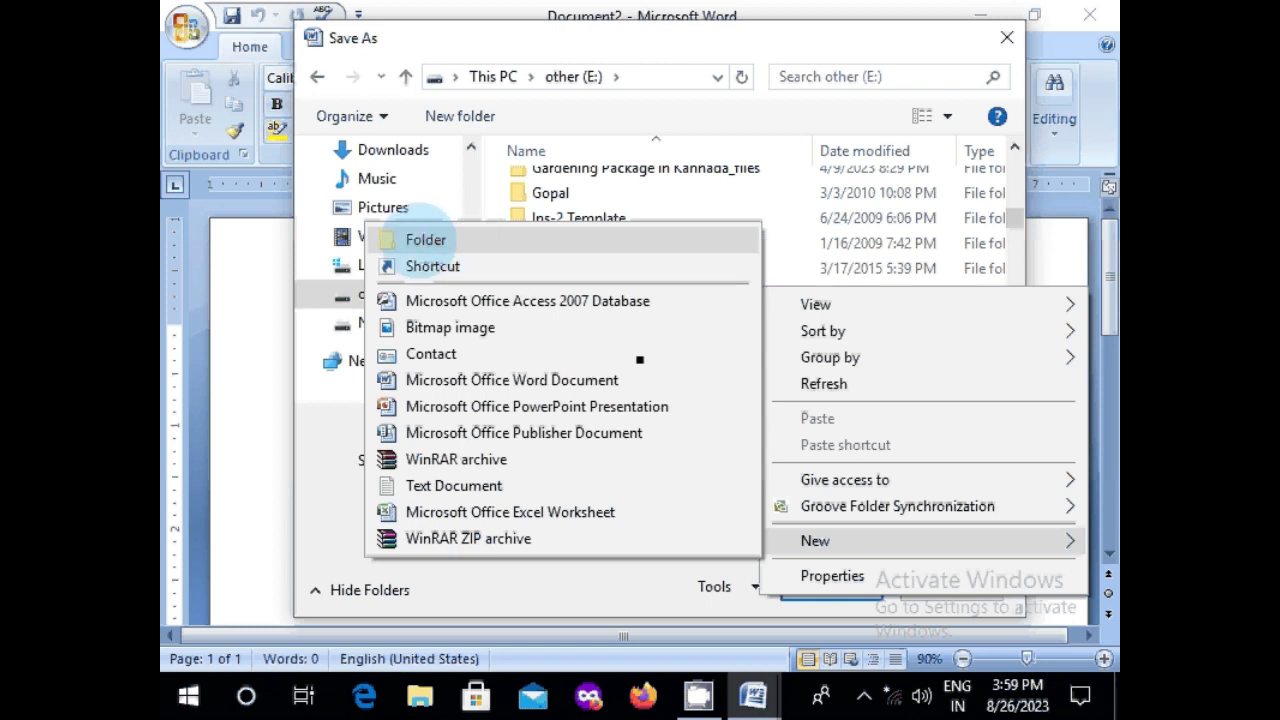
pyautogui.click(430, 240)
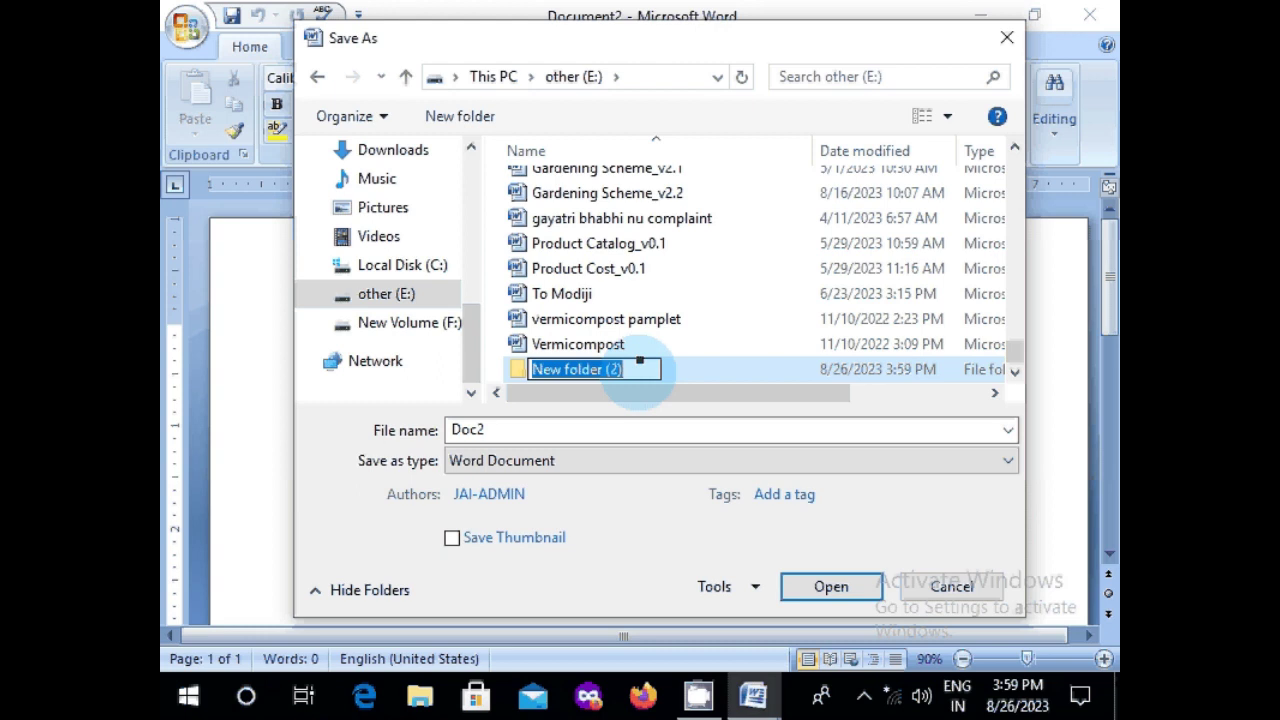
pyautogui.write('T')
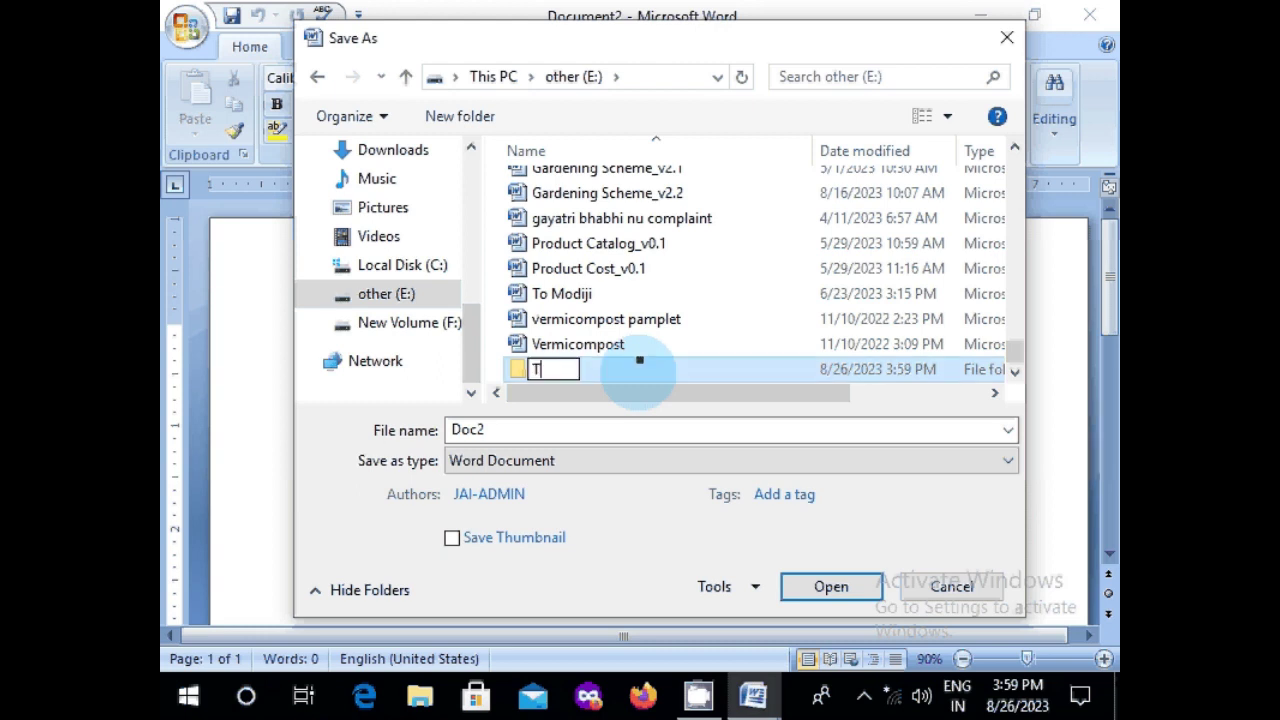
pyautogui.write('uyst')
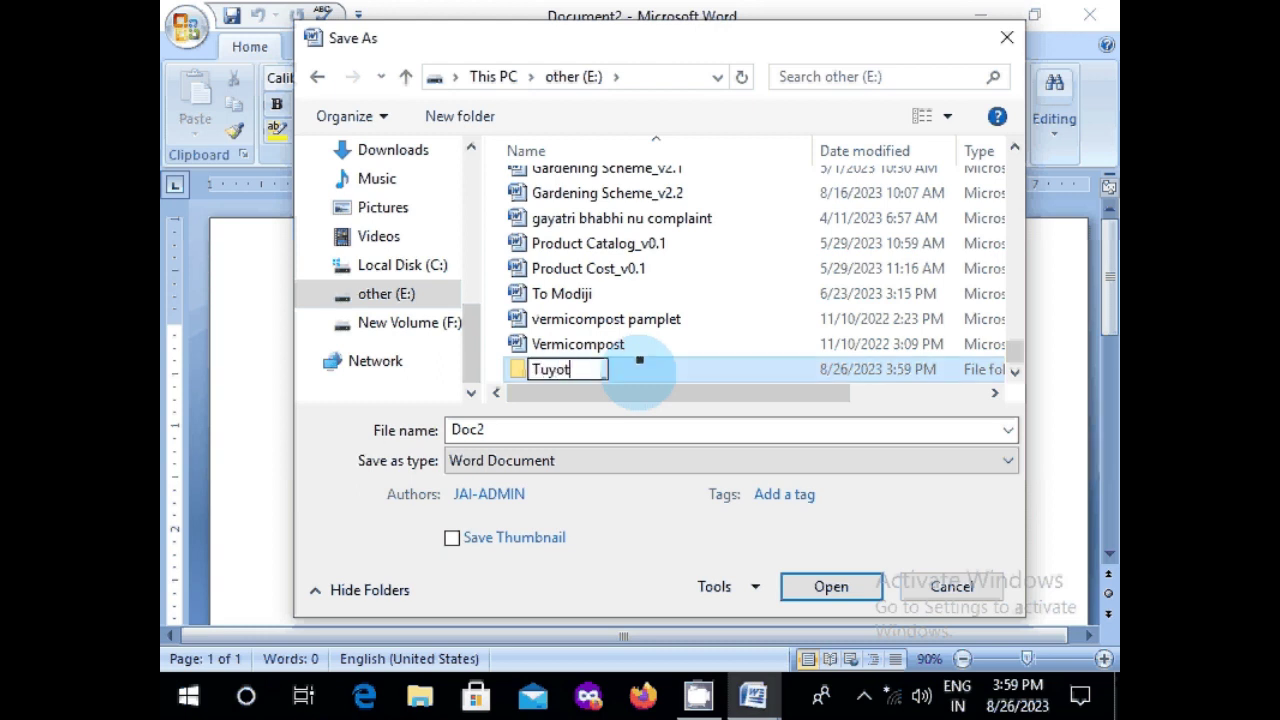
pyautogui.press('BackSpace')
pyautogui.press('BackSpace')
pyautogui.write('o')
pyautogui.press('BackSpace')
pyautogui.press('BackSpace')
pyautogui.write('torial 1')
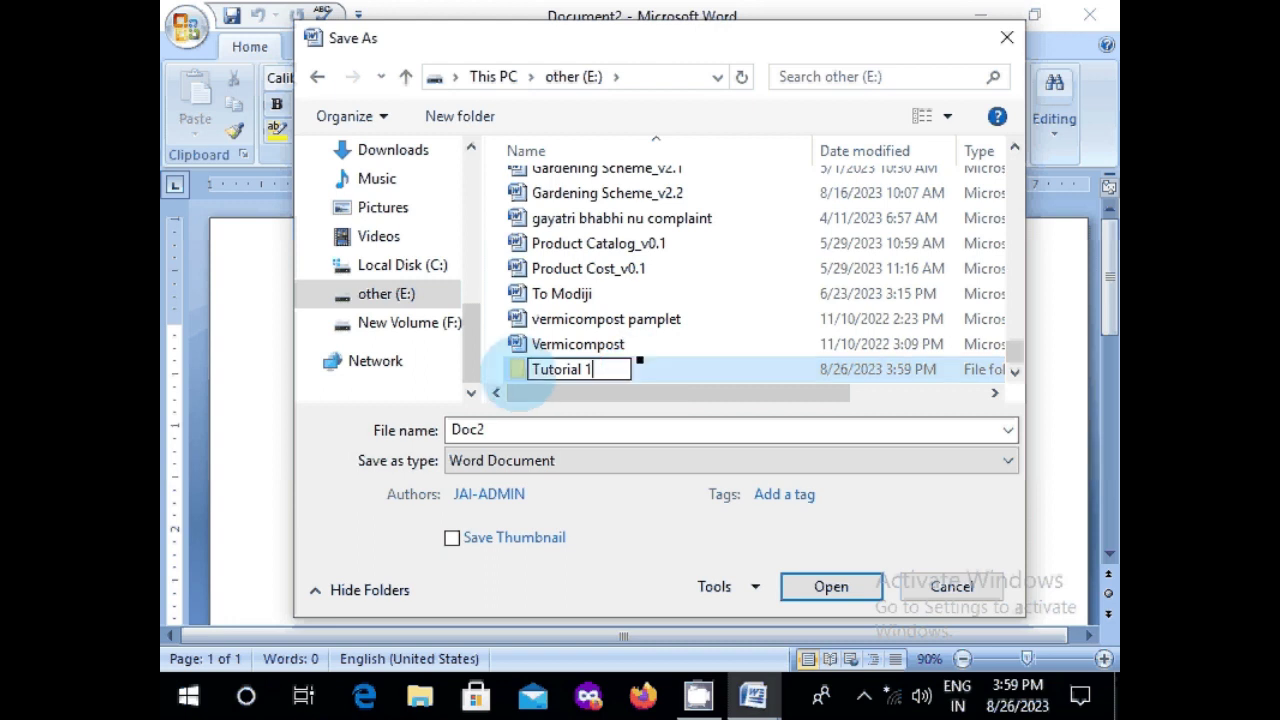
pyautogui.press('Return')
# Save the document in the Tutorial 1 folder as a Word Document named "Test abc"
pyautogui.doubleClick(517, 368)
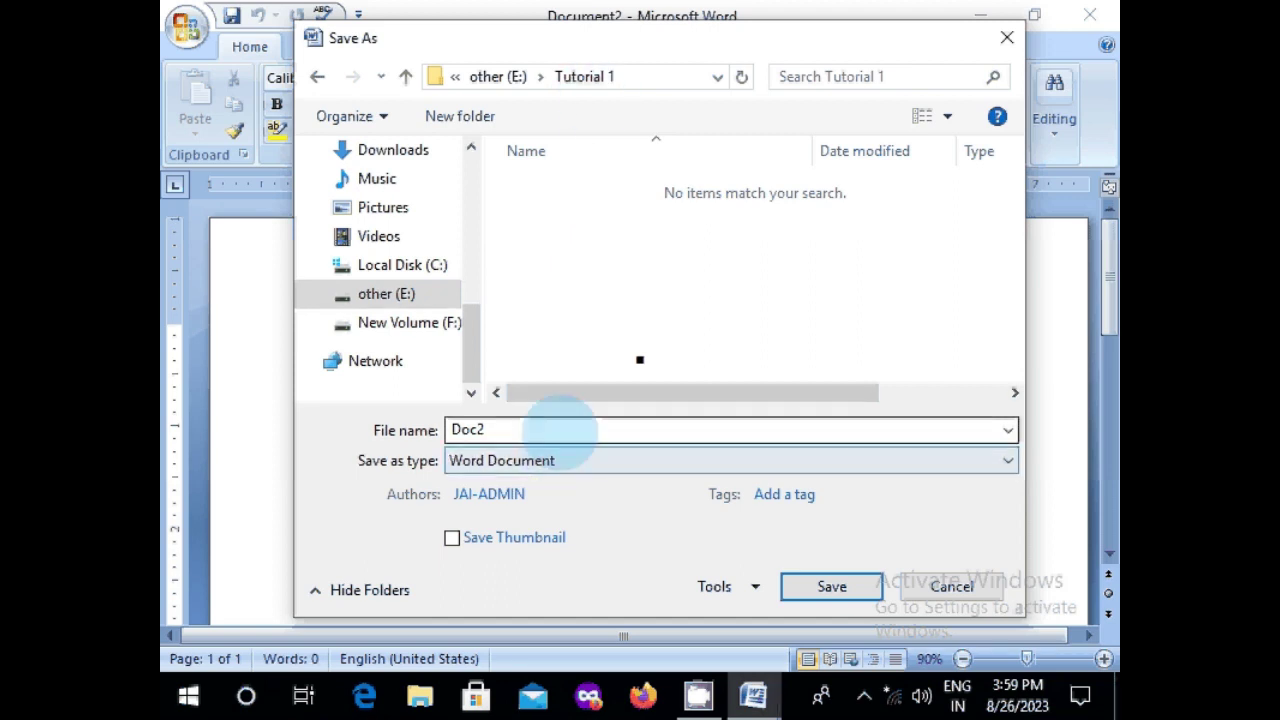
pyautogui.doubleClick(560, 430)
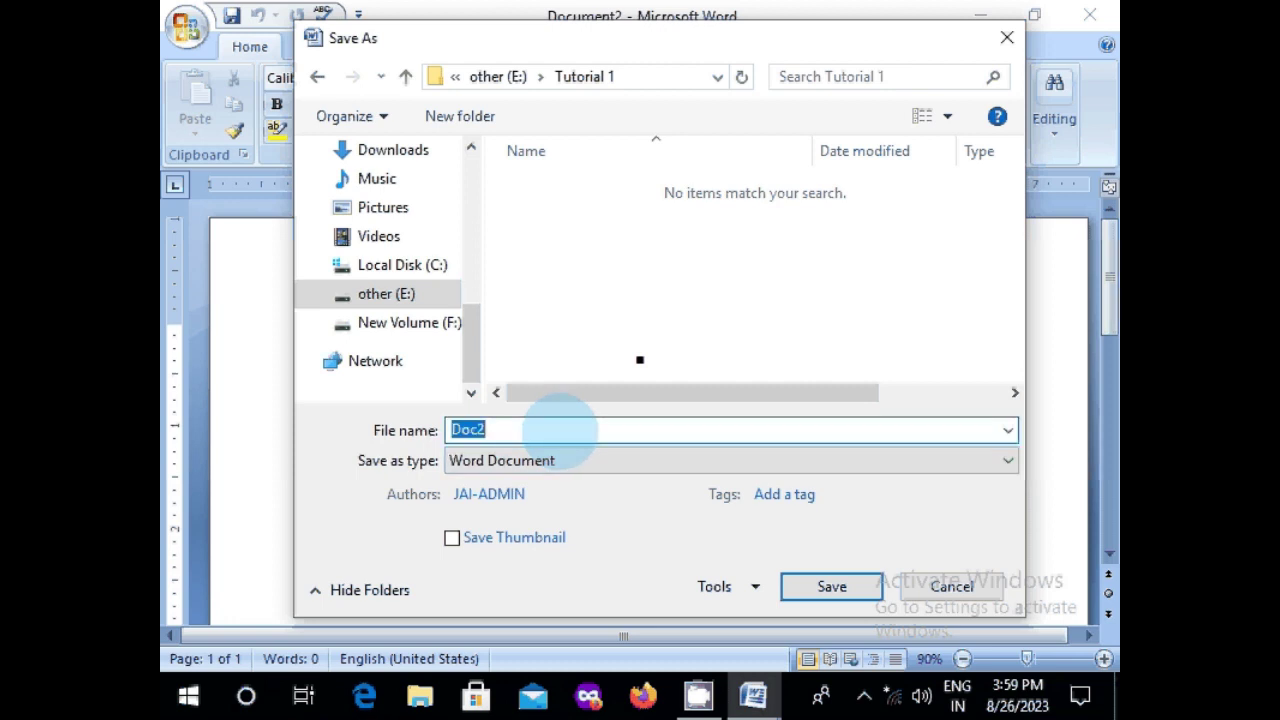
pyautogui.write('Test ab')
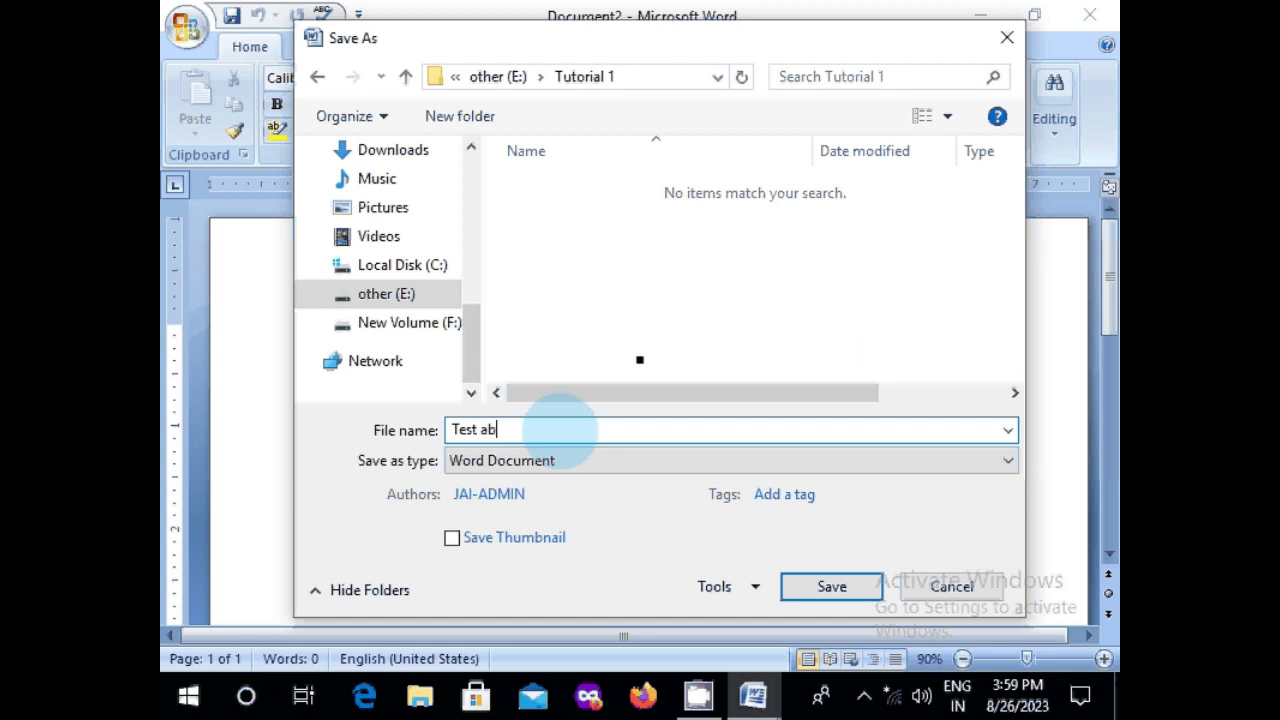
pyautogui.write('c')
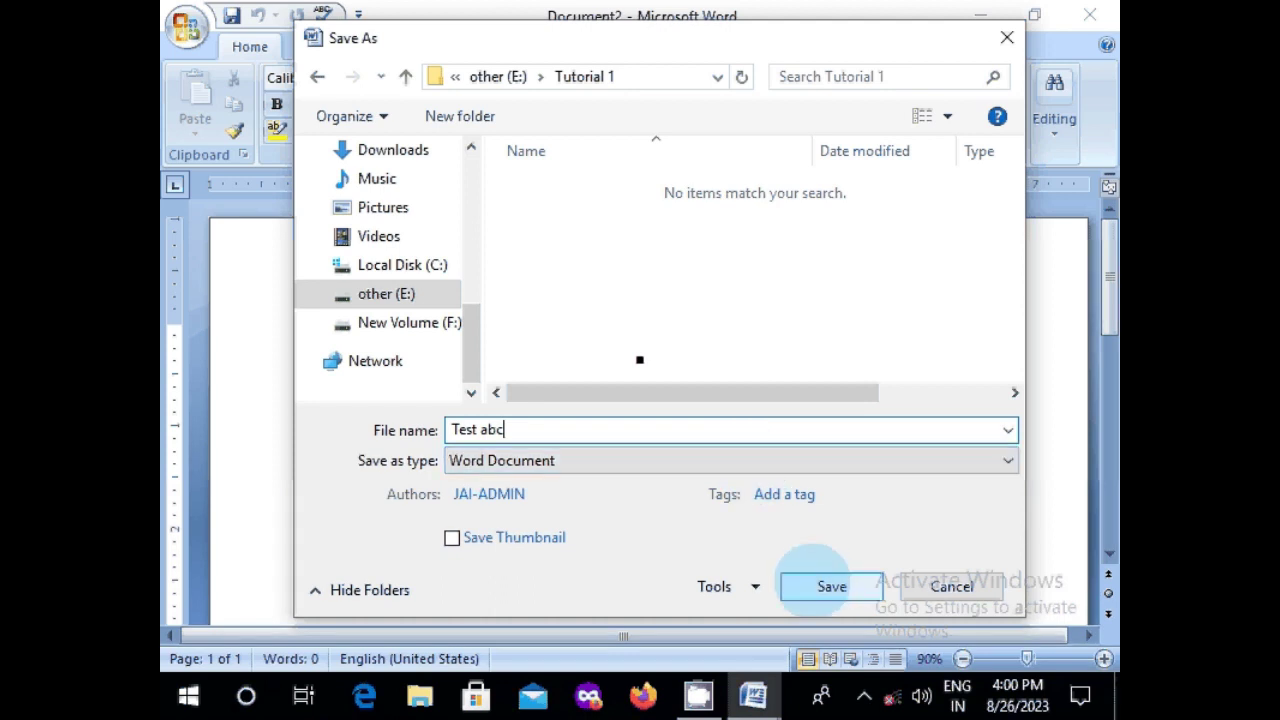
pyautogui.click(818, 584)
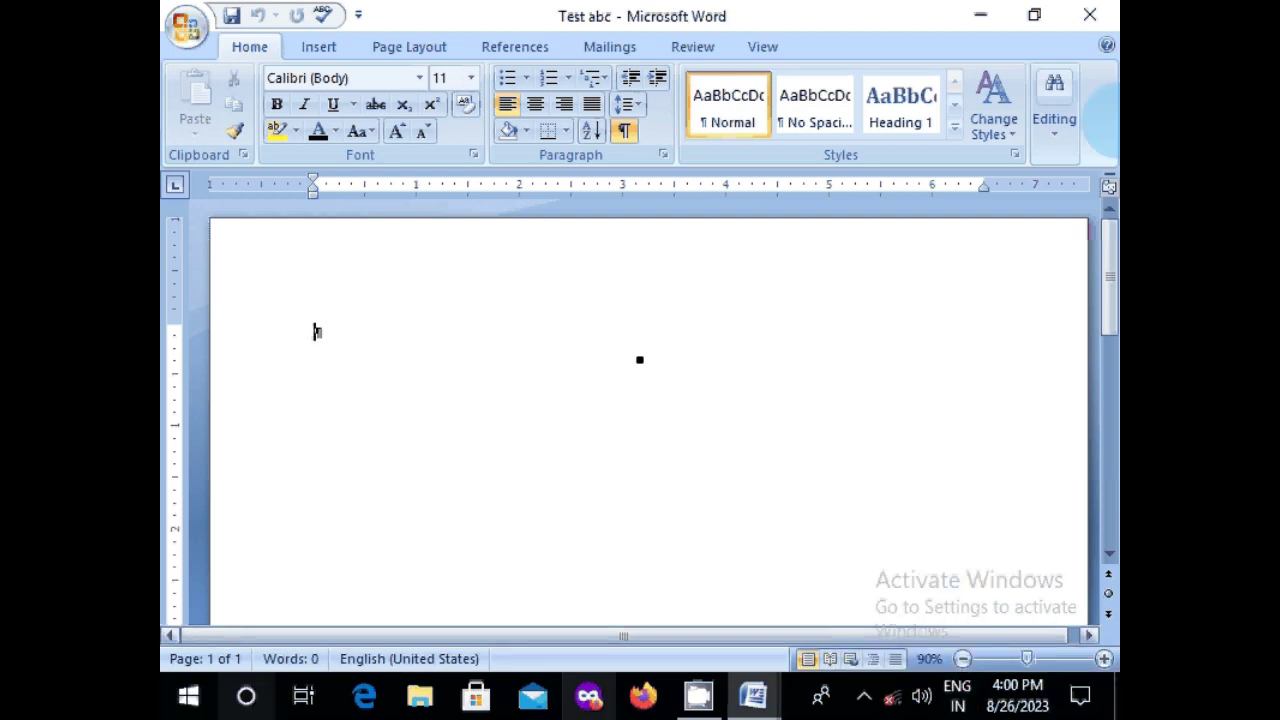
# Begin the document's first line with "My name is", the author's name and a full stop, followed by "I am"
pyautogui.write('My')
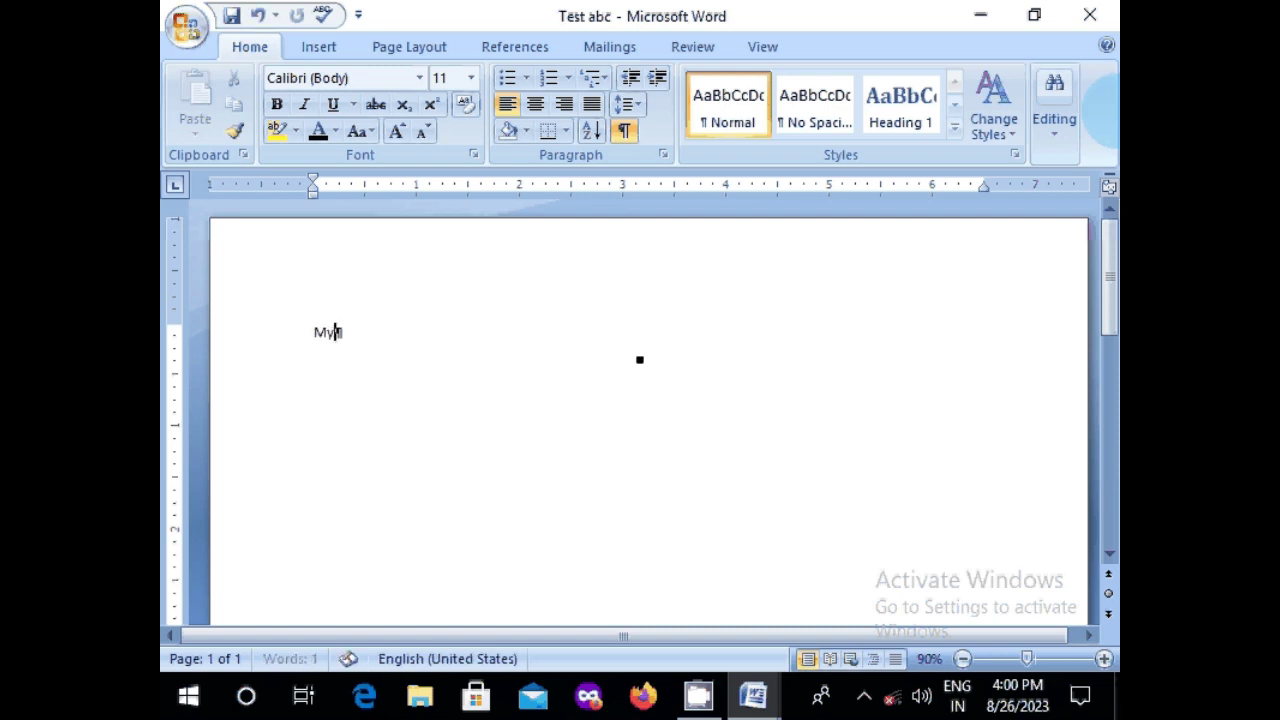
pyautogui.write(' nam')
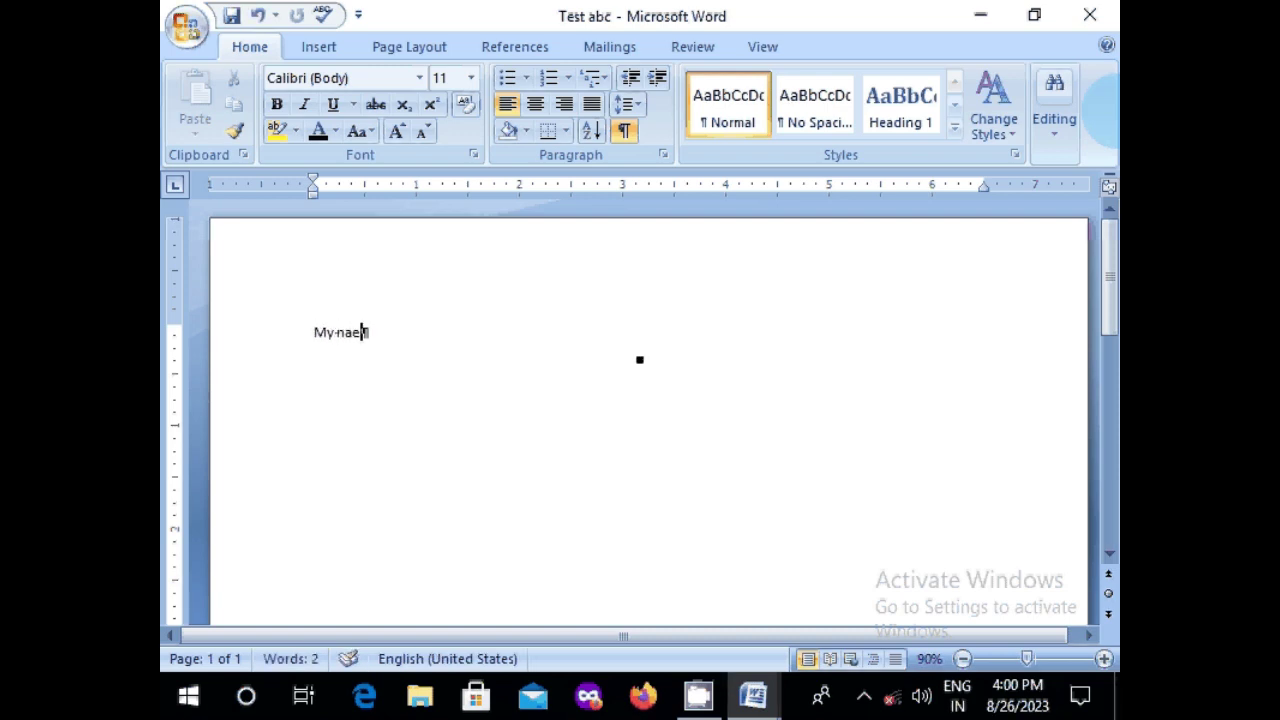
pyautogui.press('BackSpace')
pyautogui.write('me is')
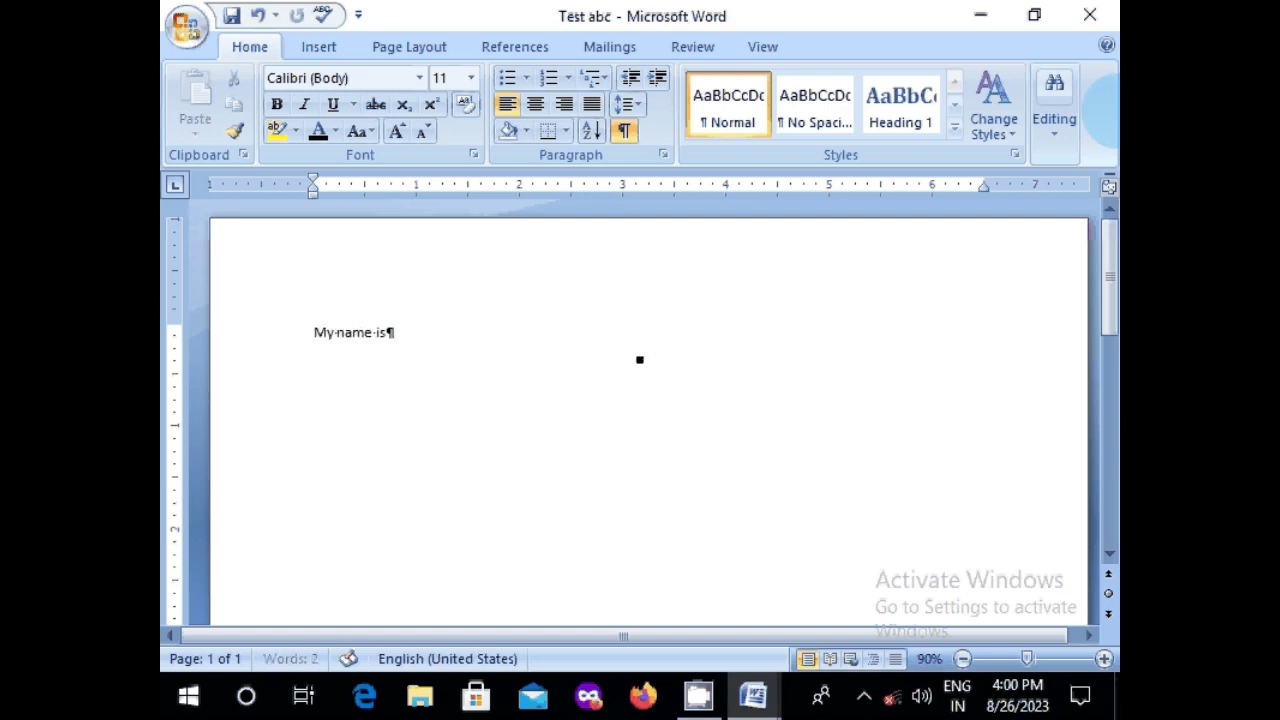
pyautogui.write(' Nandakumar  I am ')
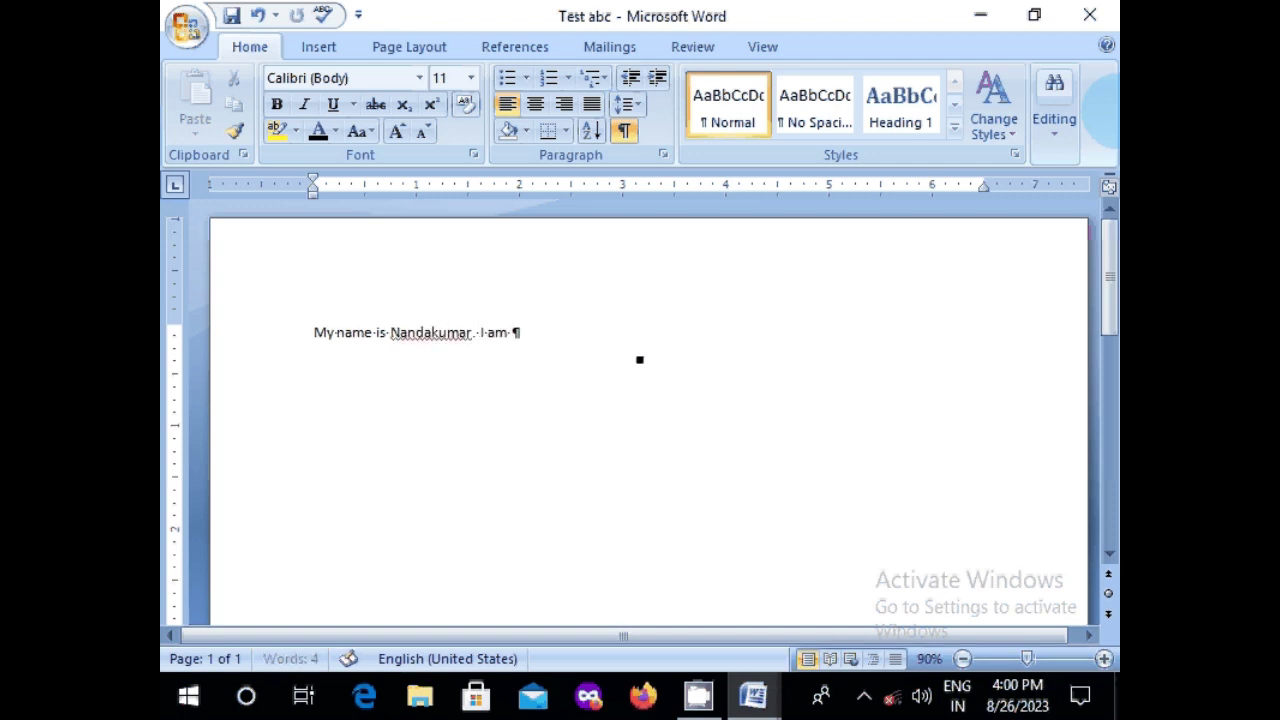
# Complete the sentence with "a technical writer by profession and have around 20 years of experience in the field of Documentation."
pyautogui.write('a technical writer y')
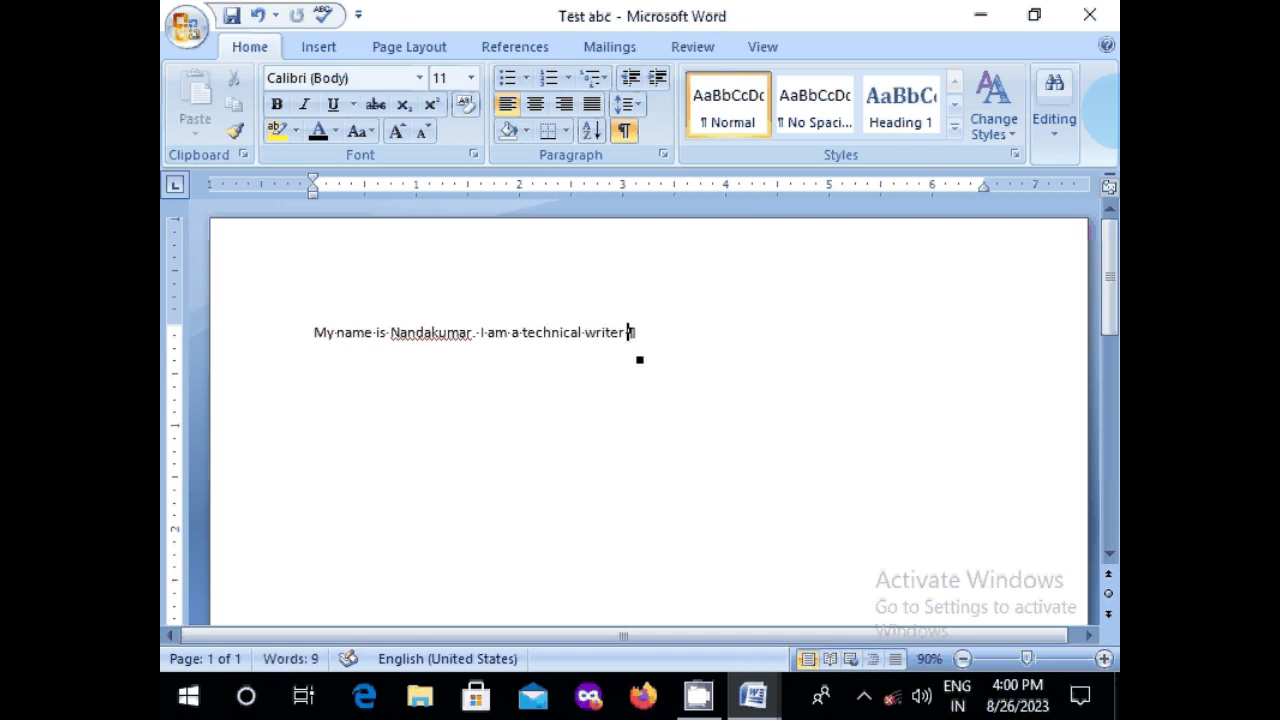
pyautogui.press('BackSpace')
pyautogui.press('BackSpace')
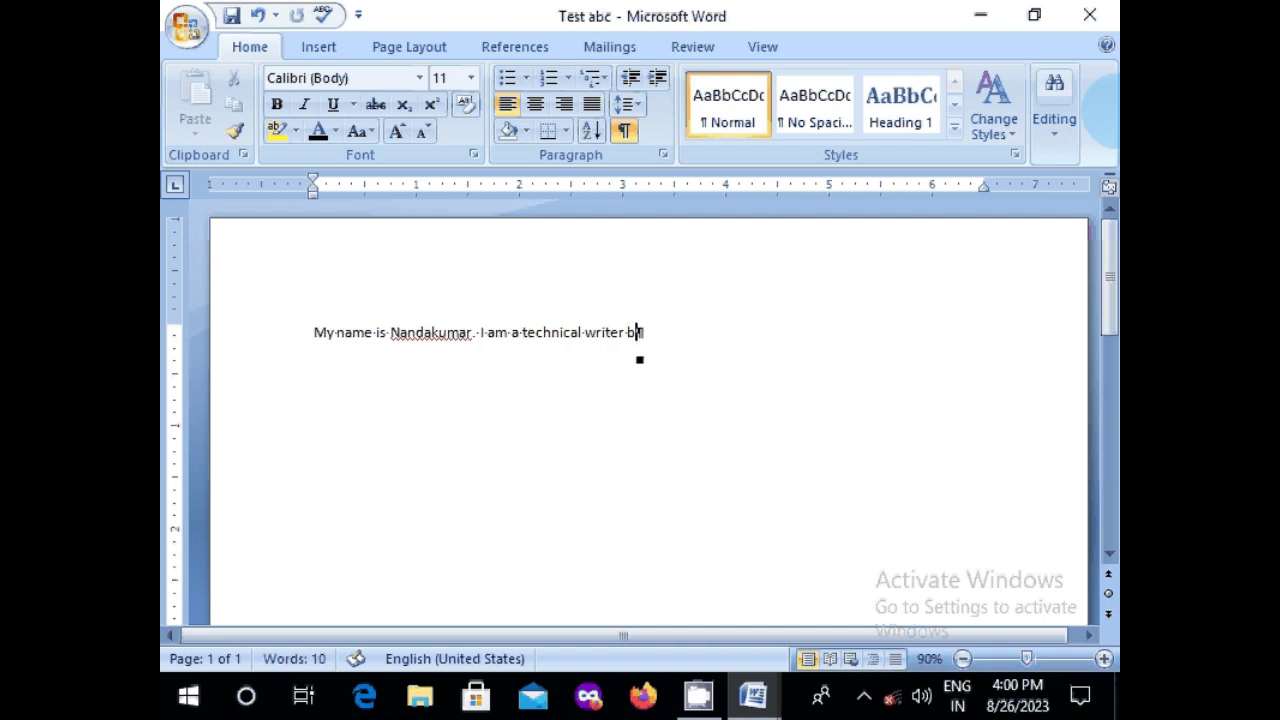
pyautogui.write('by profes')
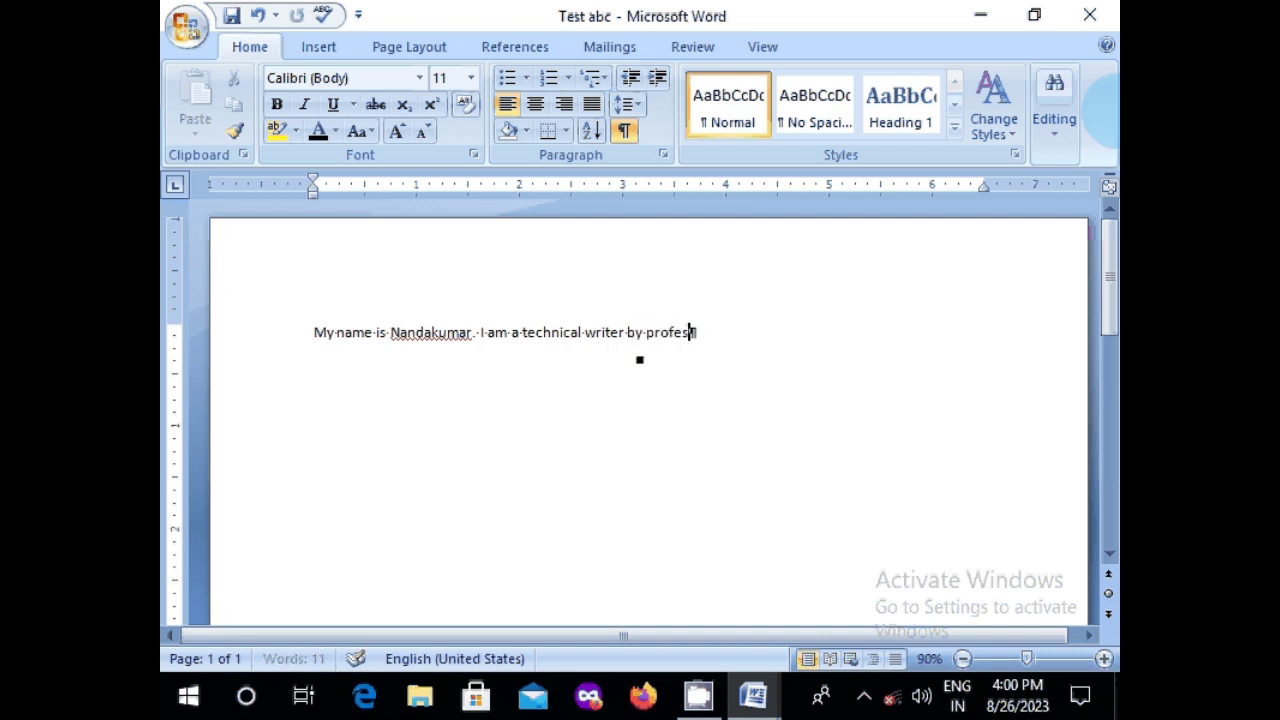
pyautogui.write('sion and have')
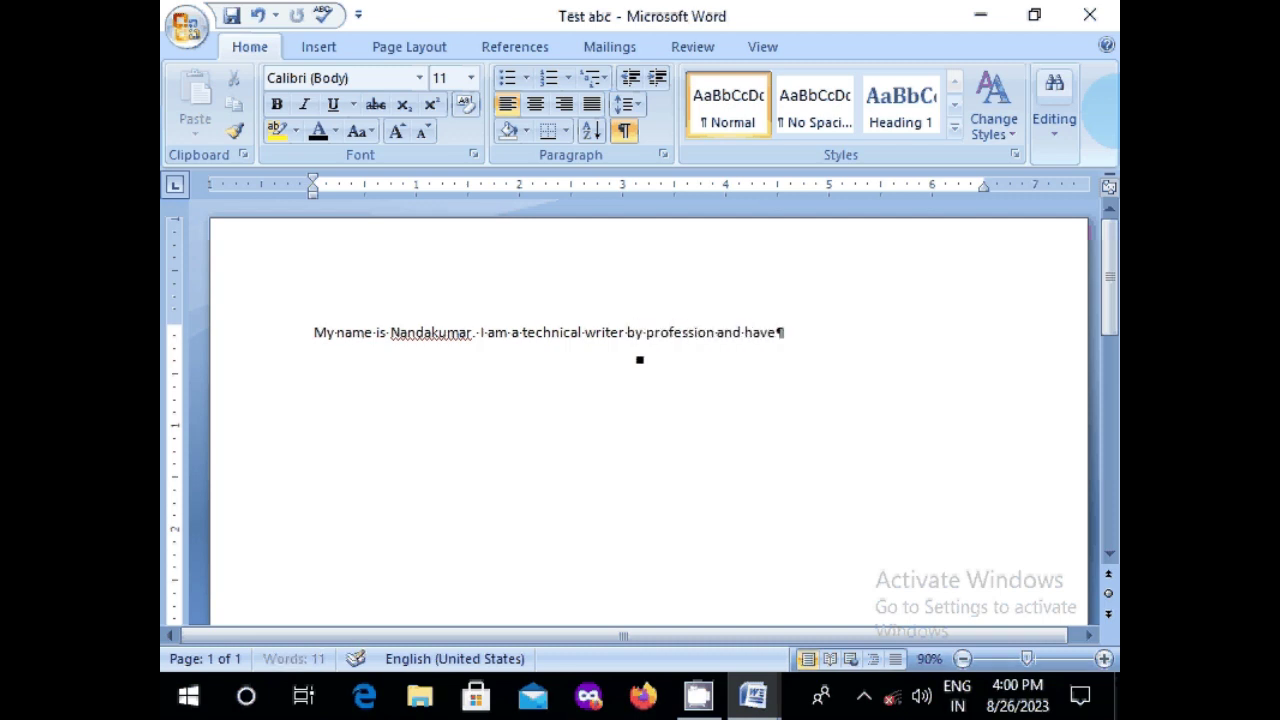
pyautogui.write(' around 2')
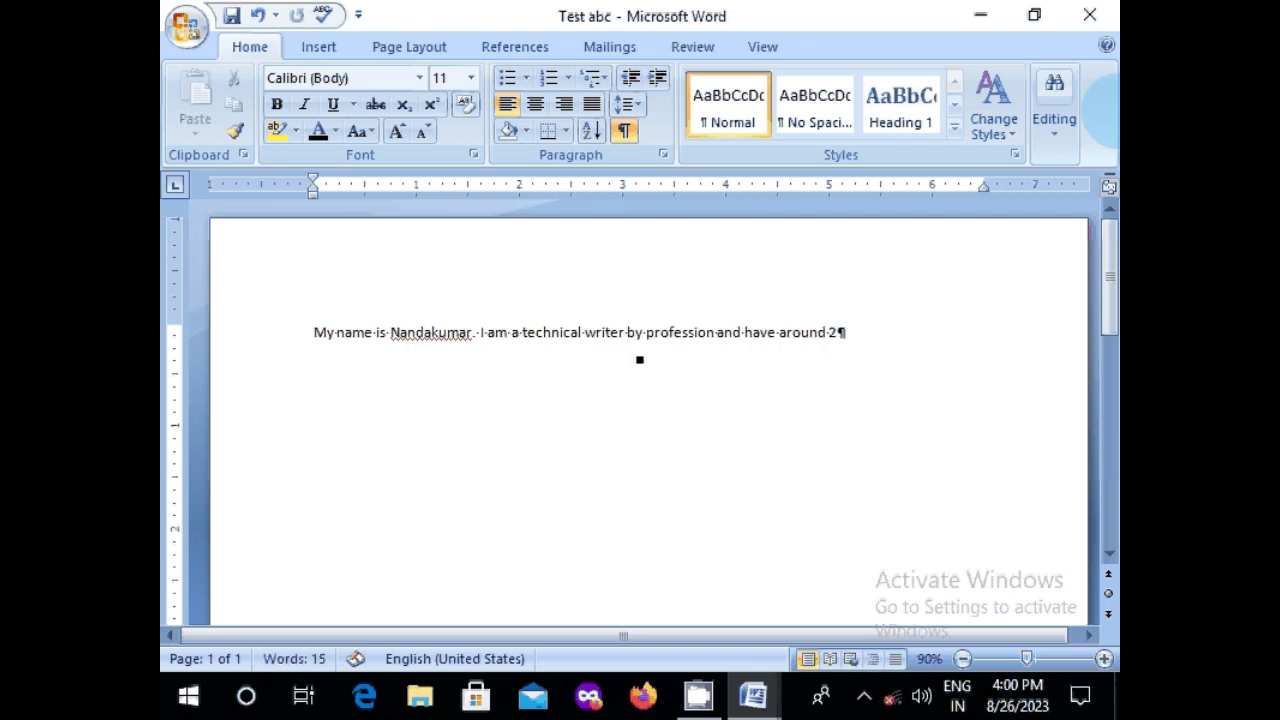
pyautogui.write('0 years of ex')
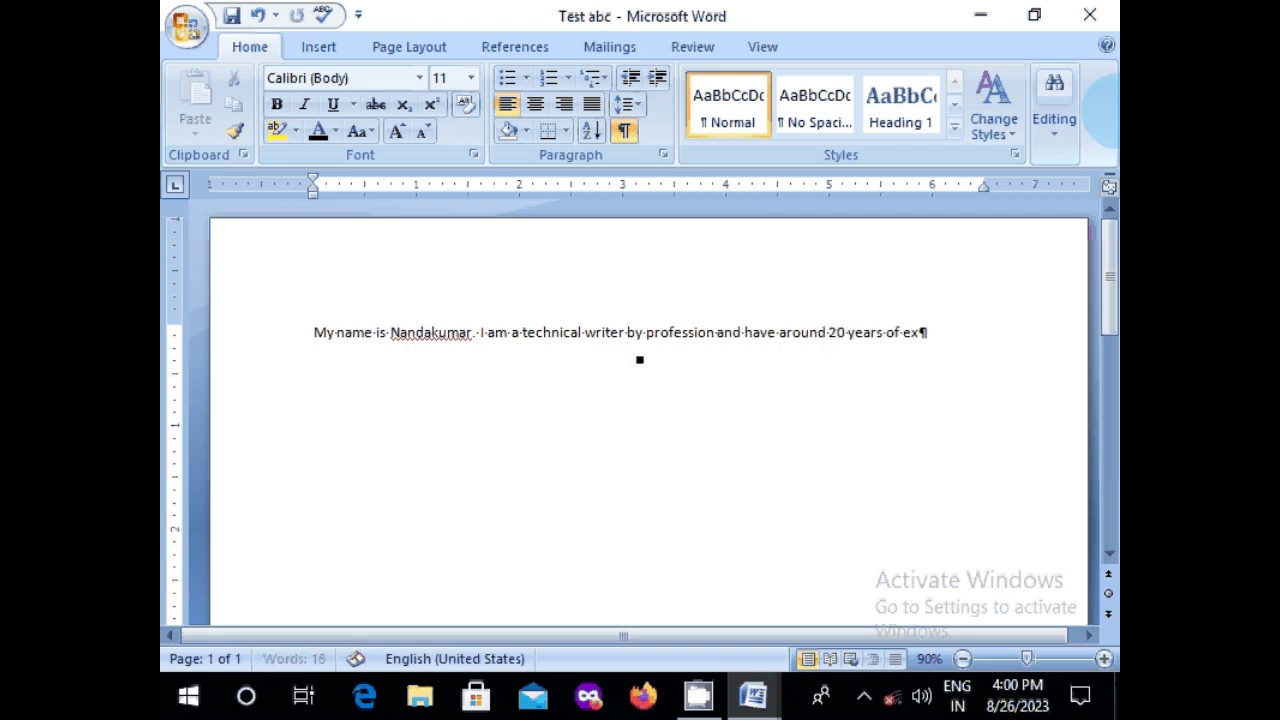
pyautogui.write('perience in the fi')
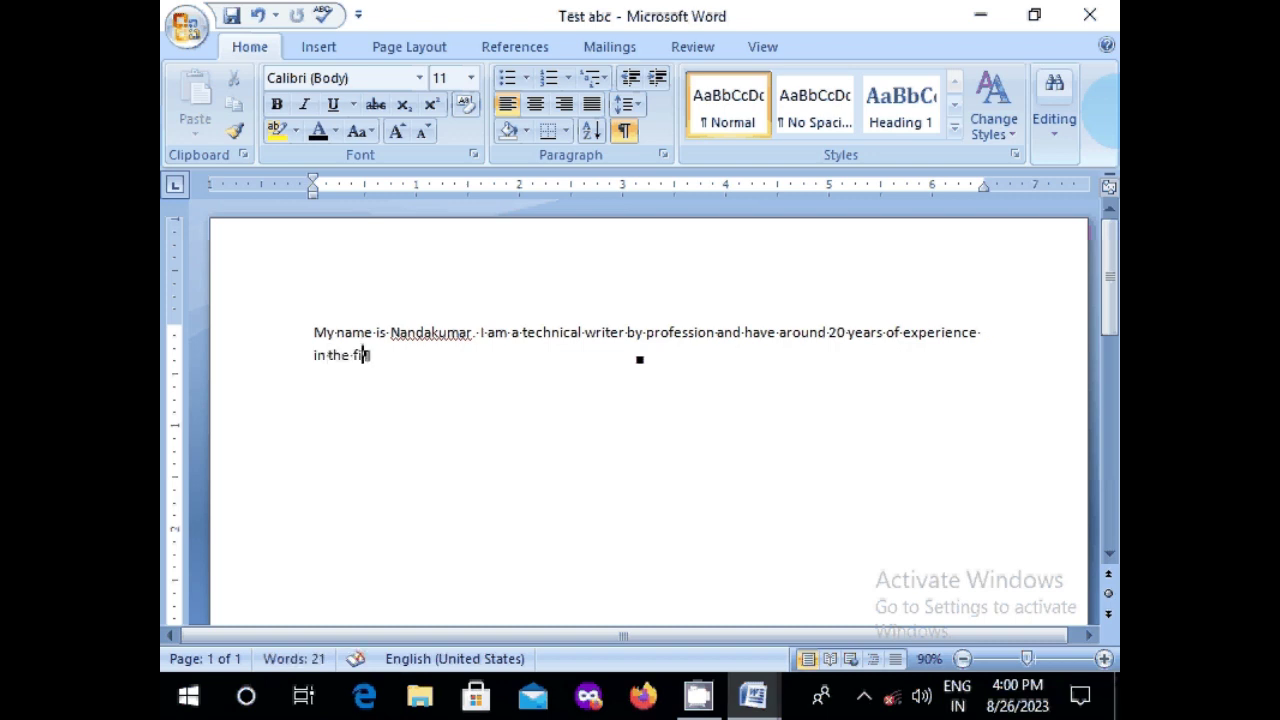
pyautogui.write('eld of Docu')
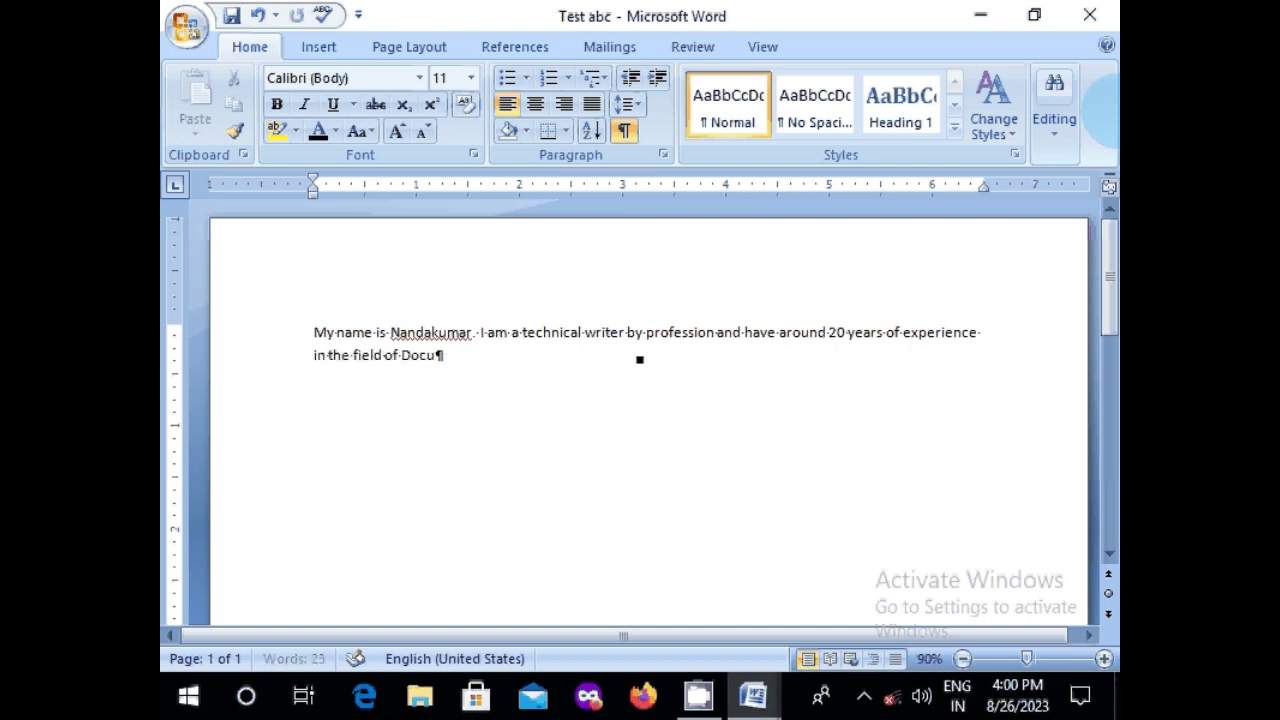
pyautogui.write('mentation.')
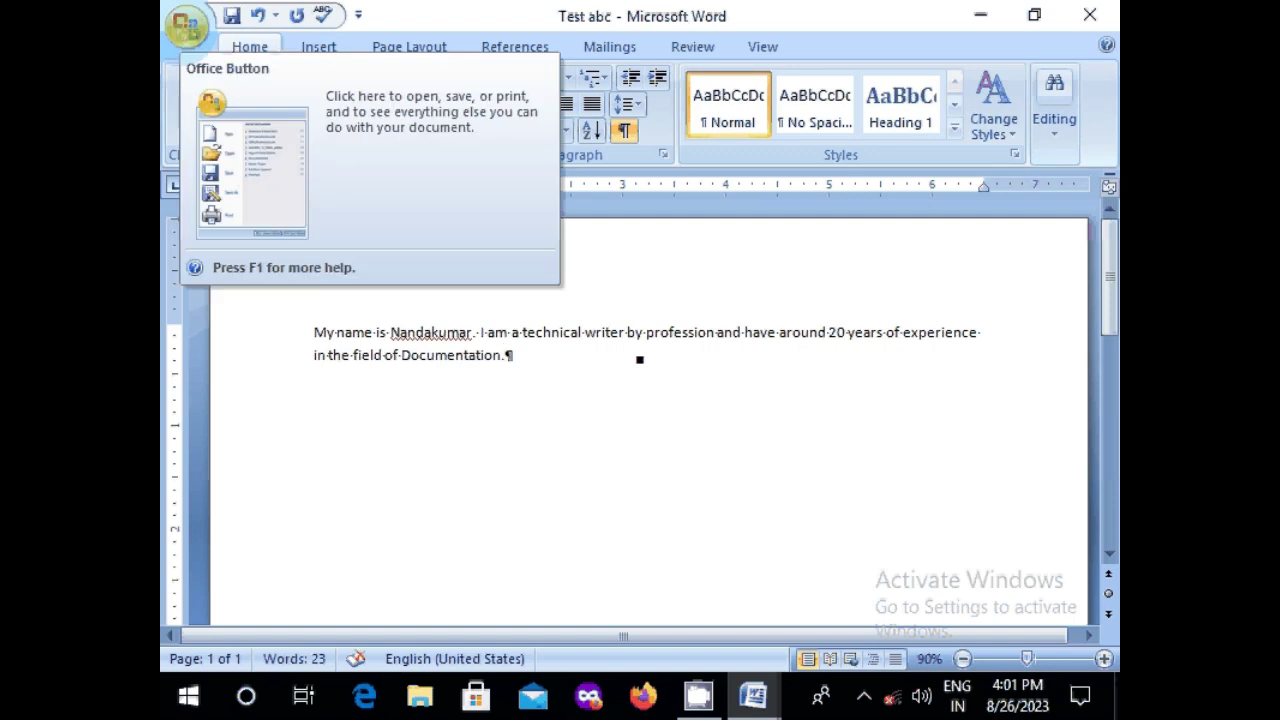
# Close Word, saving the changes to "Test abc", and start Microsoft Office Word 2007 again
pyautogui.hotkey('alt', 'F4')
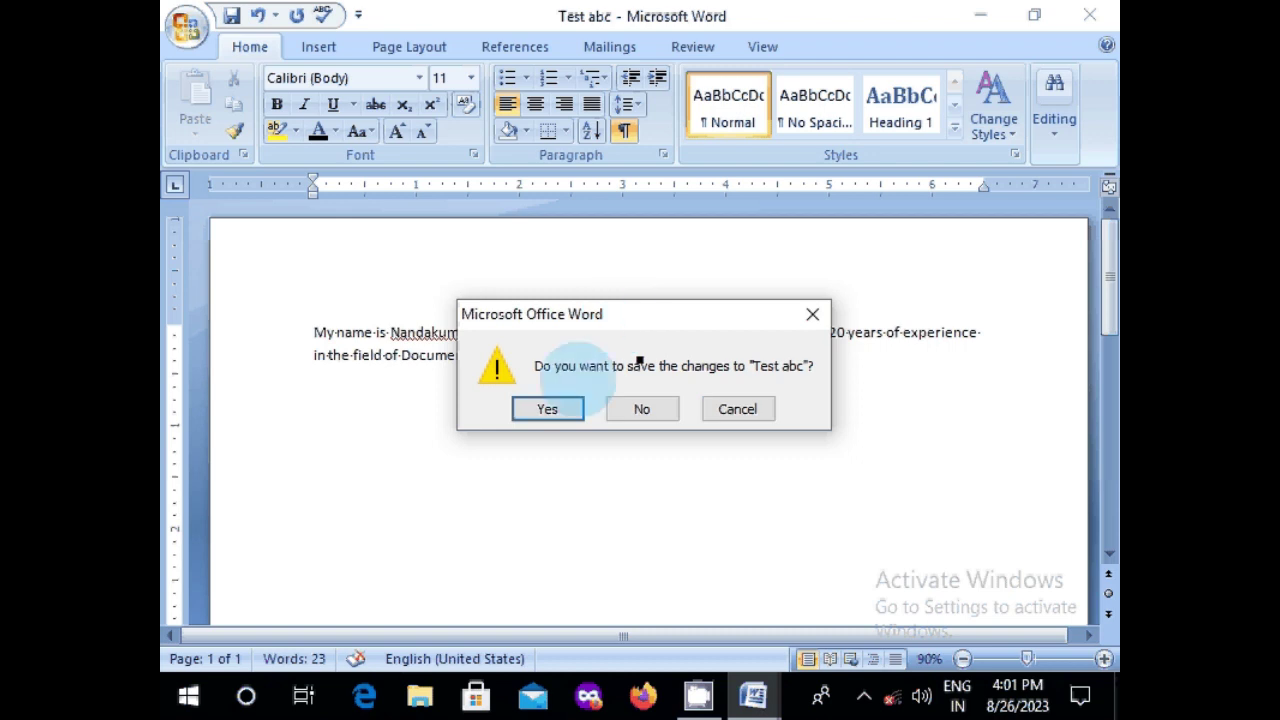
pyautogui.click(547, 409)
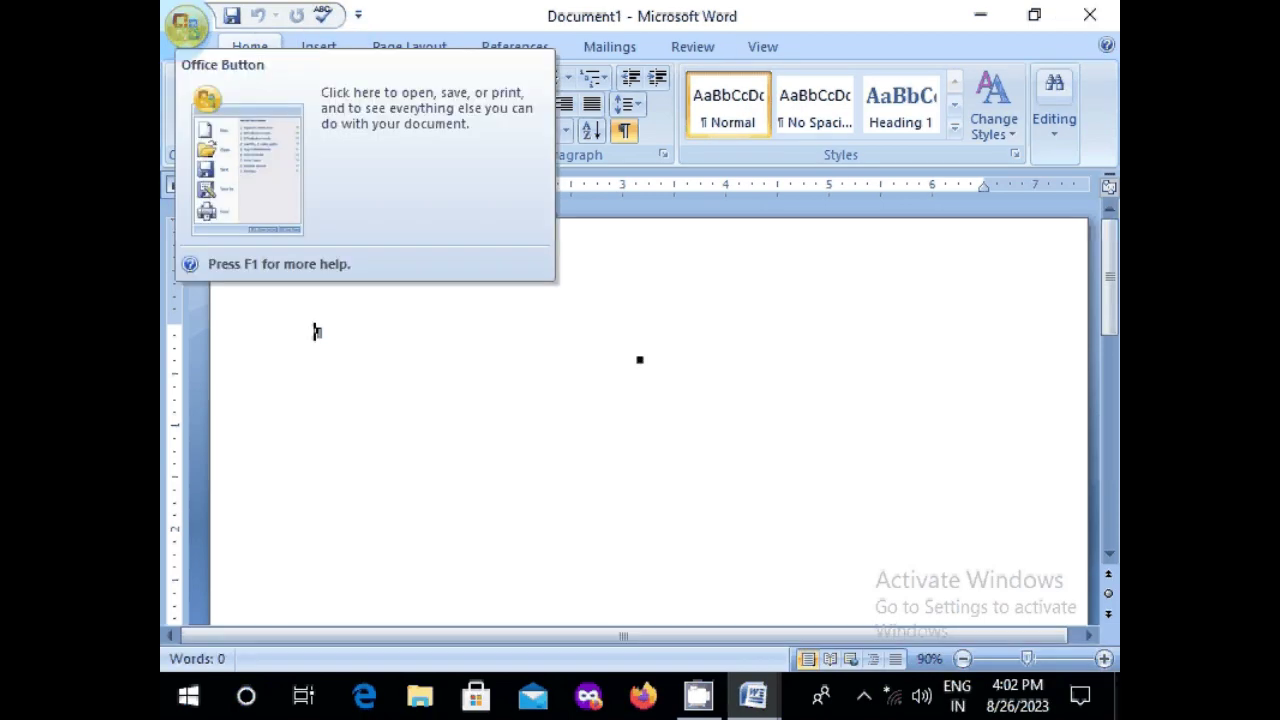
pyautogui.press('alt')
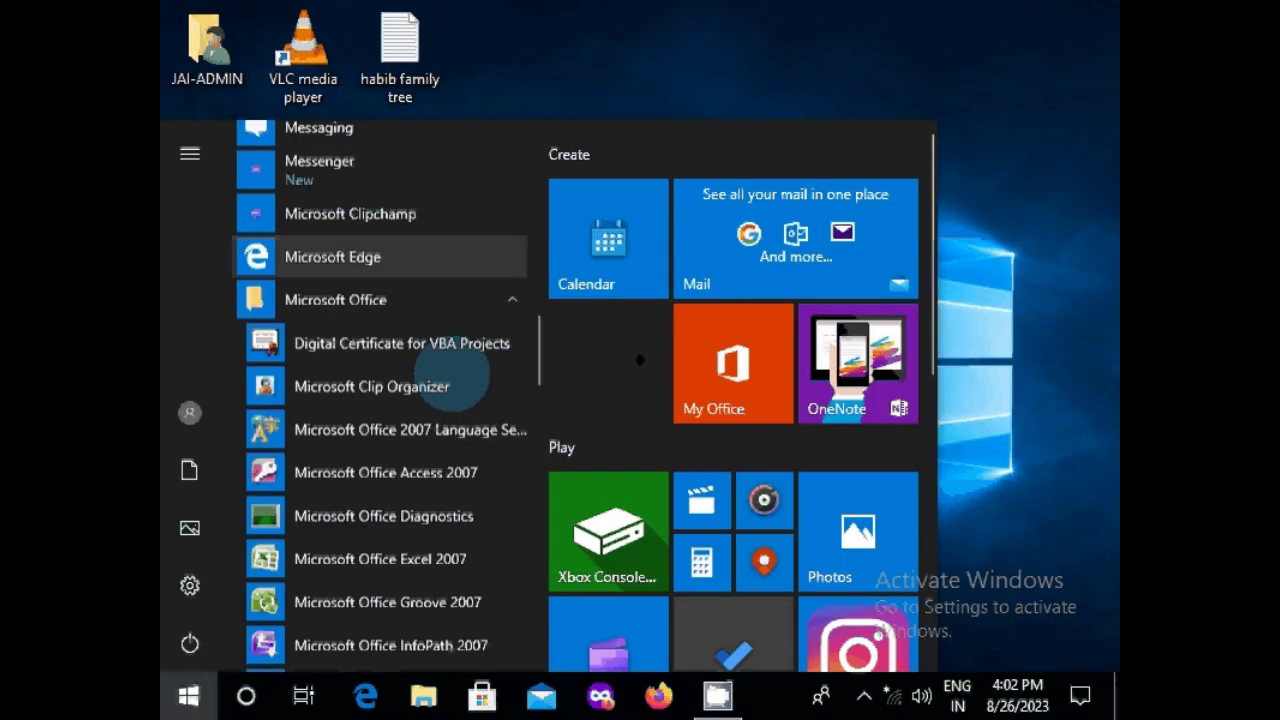
pyautogui.scroll(-5, 452, 378)
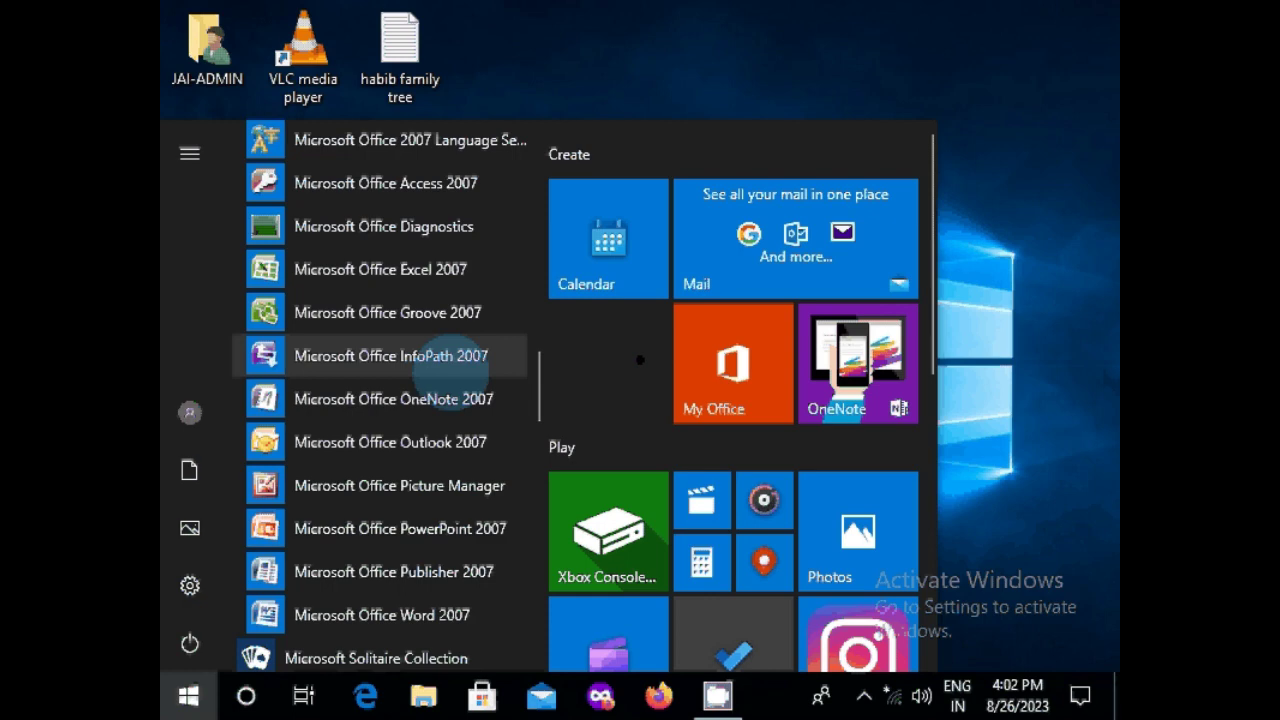
pyautogui.scroll(-3, 455, 370)
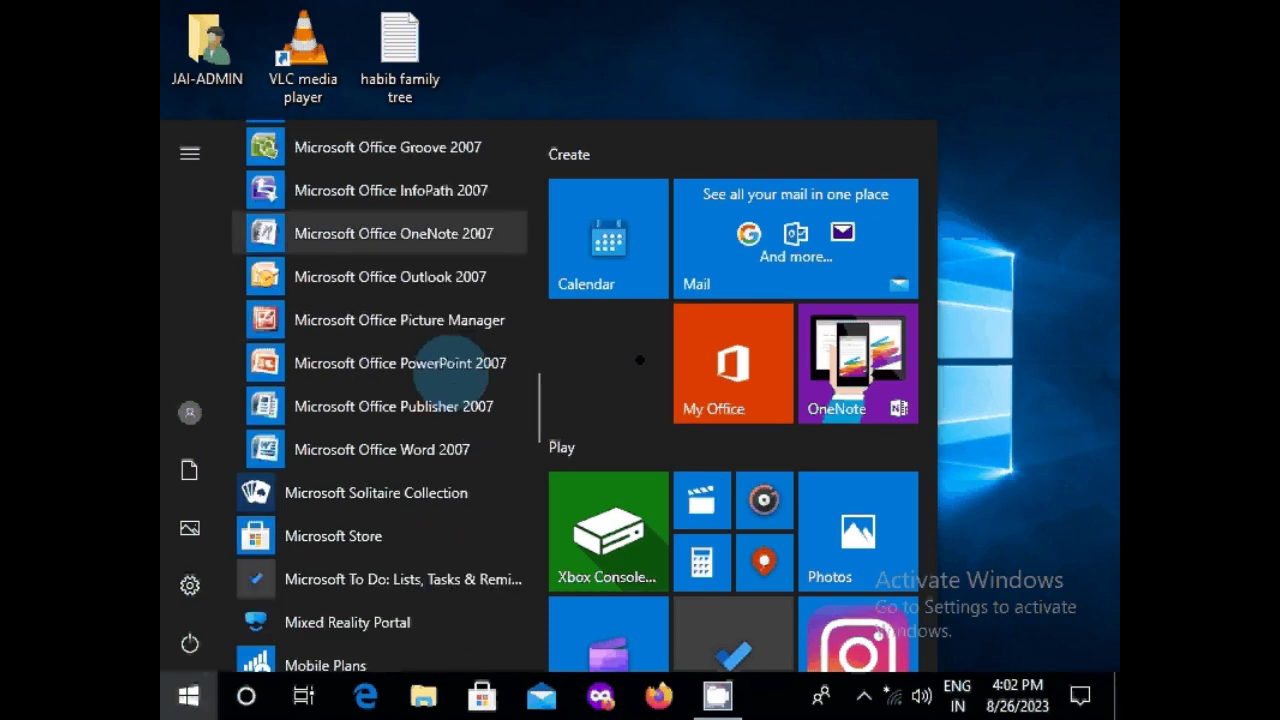
pyautogui.click(455, 447)
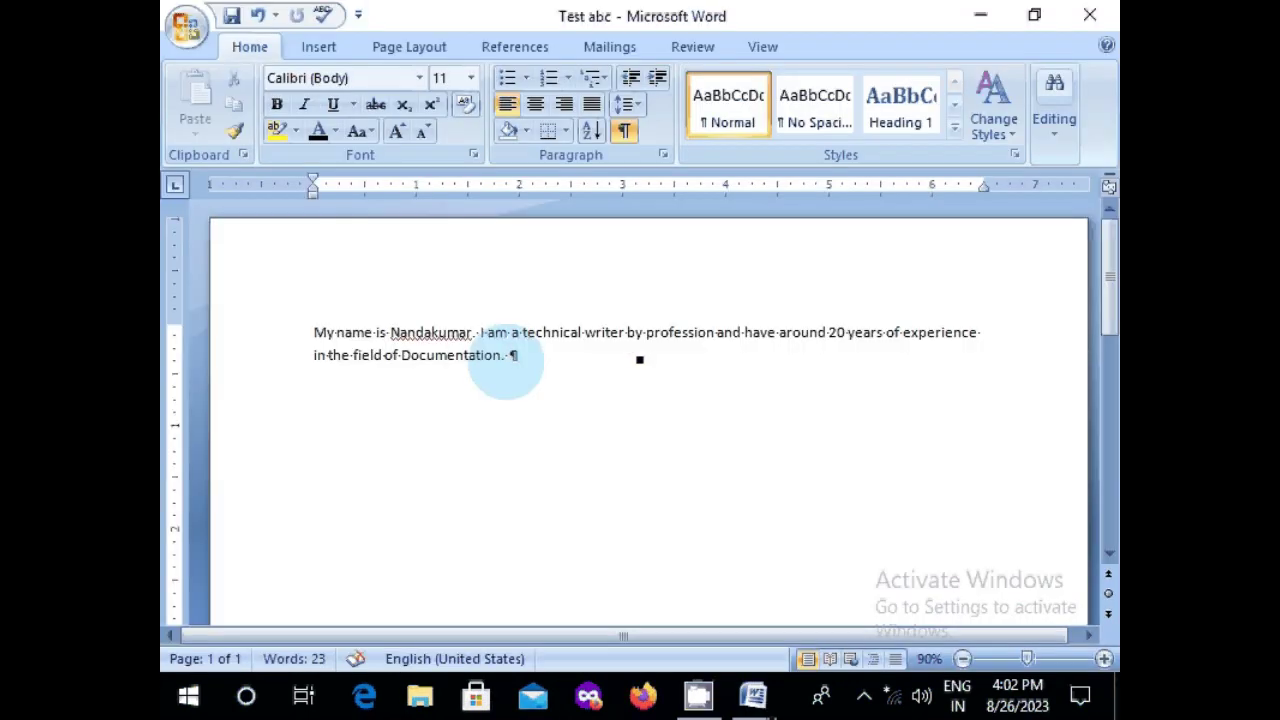
# Delete the end of the paragraph's last word back to "Docu", retype it as "mentation." and save the document
pyautogui.press('BackSpace')
pyautogui.press('BackSpace')
pyautogui.press('BackSpace')
pyautogui.press('BackSpace')
pyautogui.press('BackSpace')
pyautogui.press('BackSpace')
pyautogui.press('BackSpace')
pyautogui.press('BackSpace')
pyautogui.press('BackSpace')
pyautogui.press('BackSpace')
pyautogui.press('BackSpace')
pyautogui.write('me')
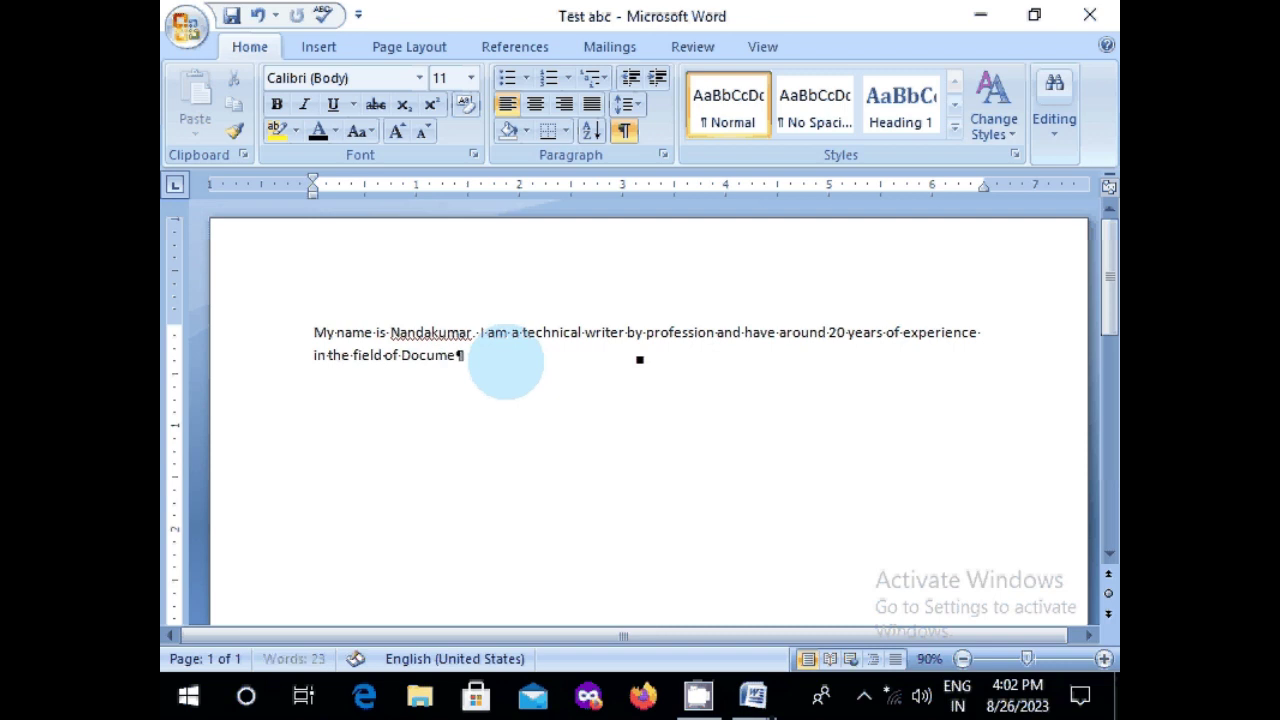
pyautogui.write('ntation.')
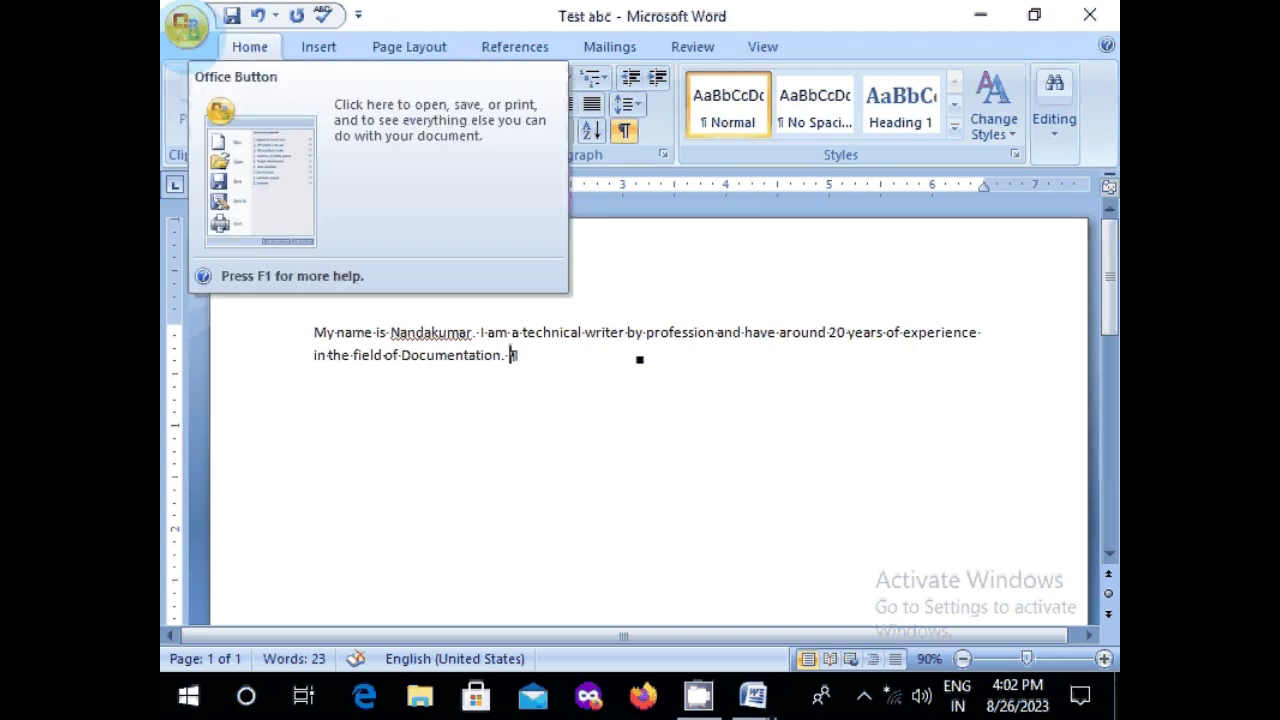
pyautogui.click(186, 27)
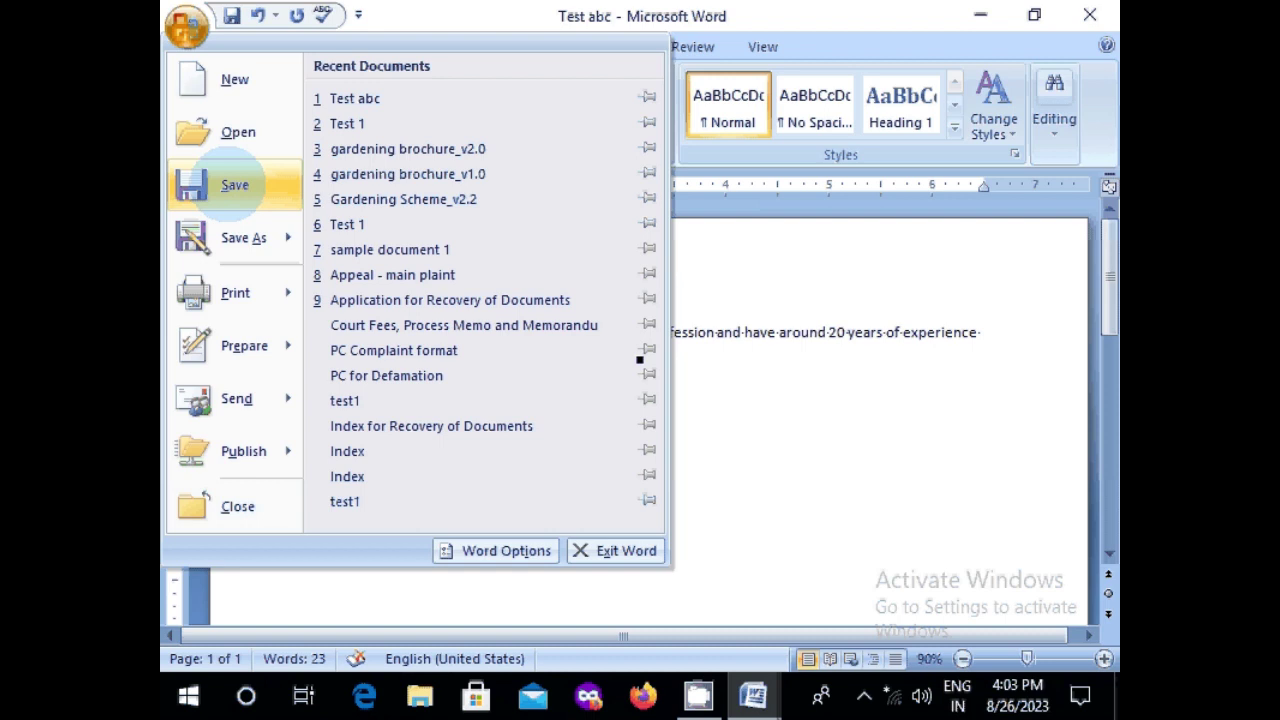
pyautogui.click(235, 185)
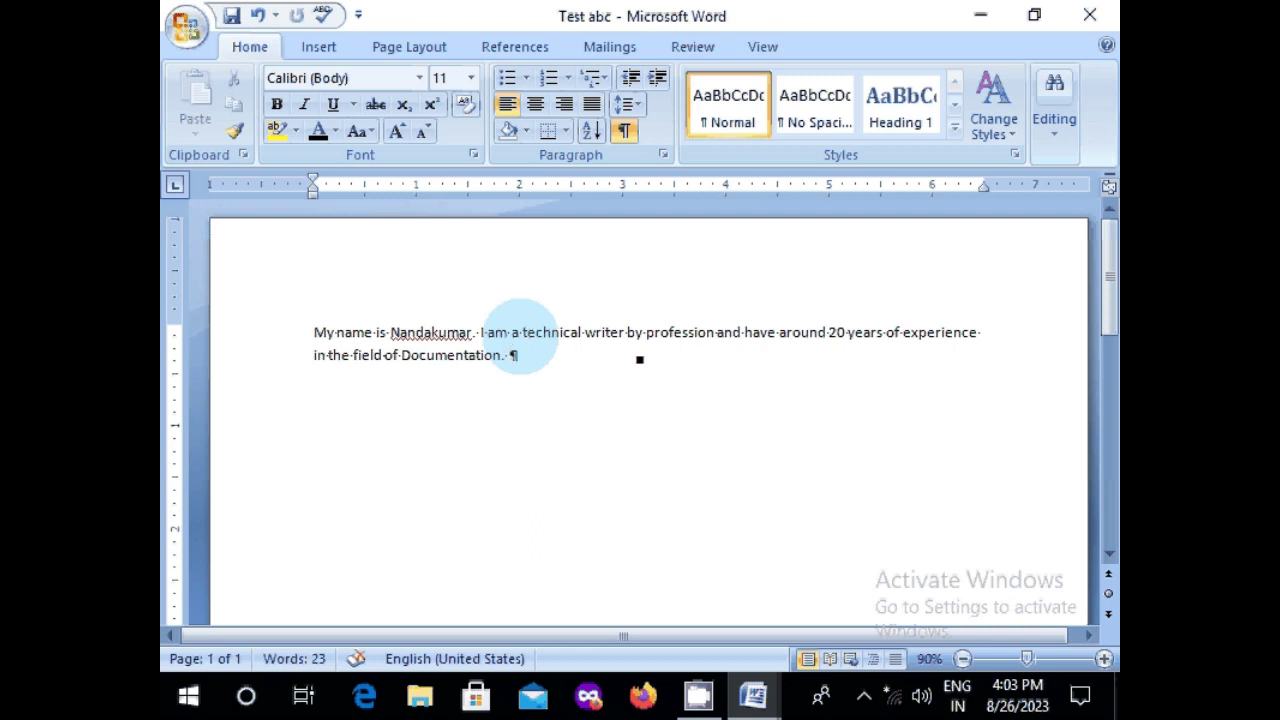
# Add the sentence "Press CTRL button + S." at the end of the paragraph and save the document
pyautogui.write('Press C')
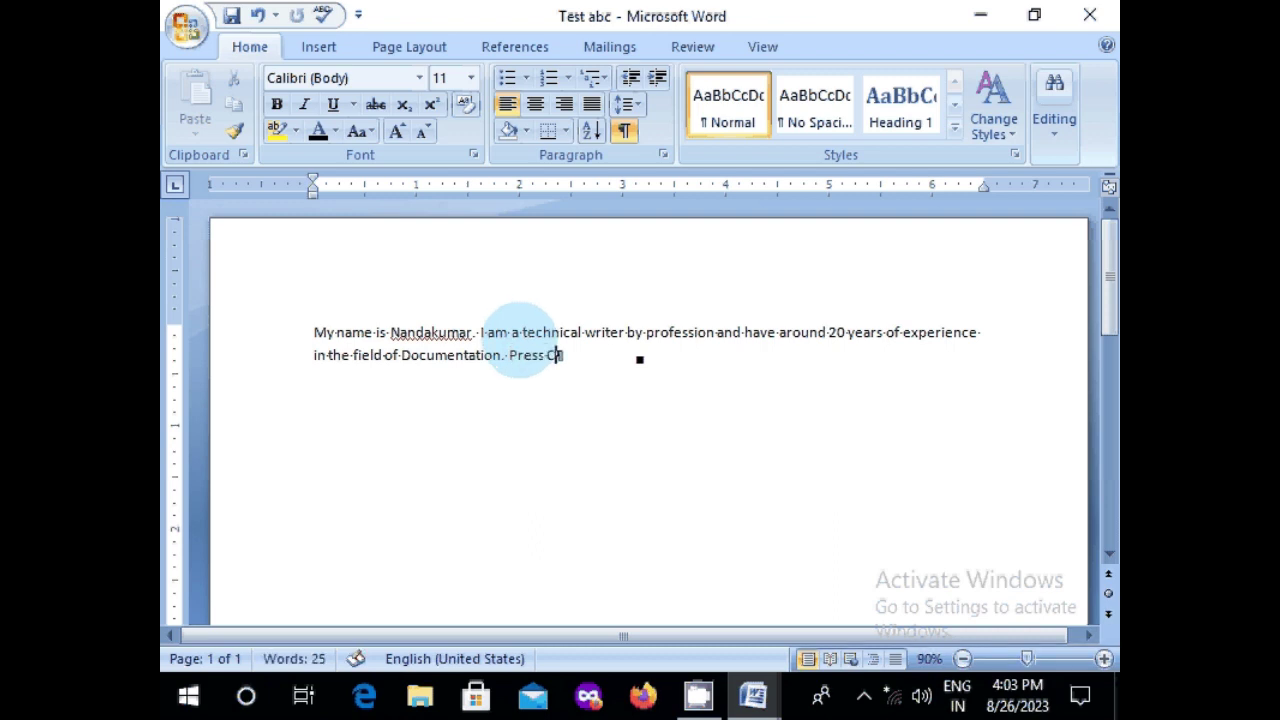
pyautogui.write('TRL button ')
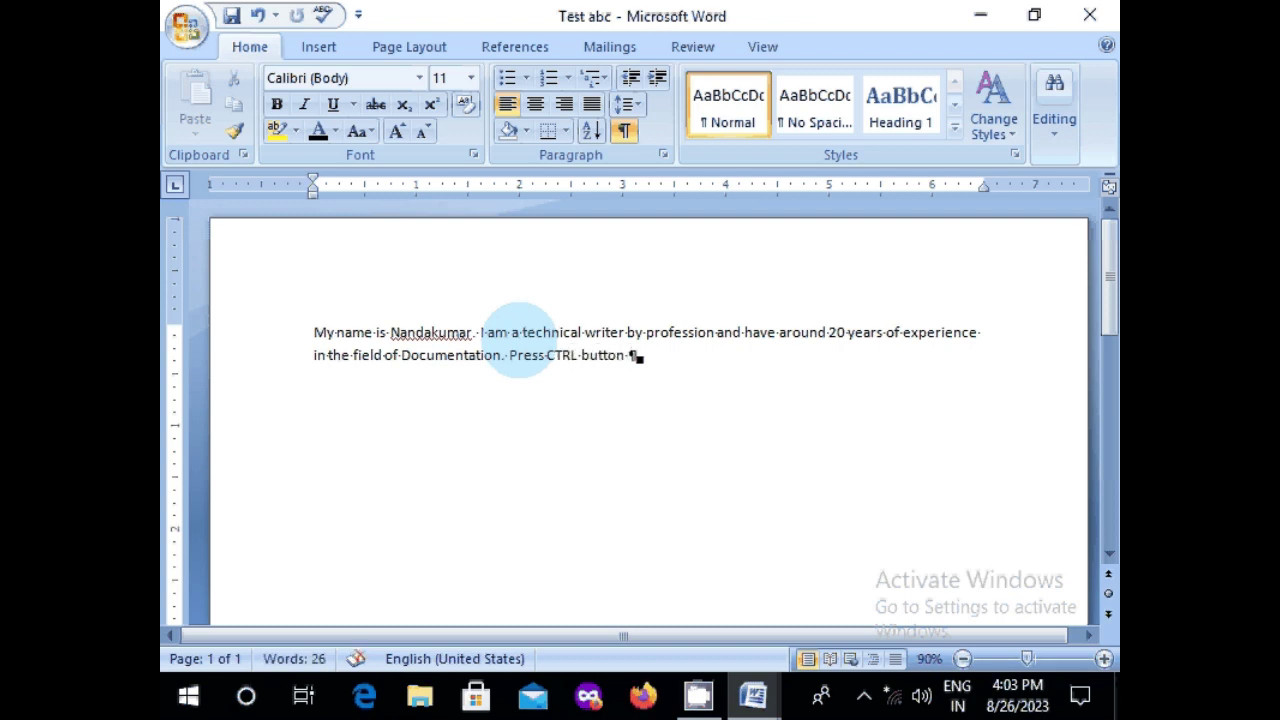
pyautogui.write('+ S')
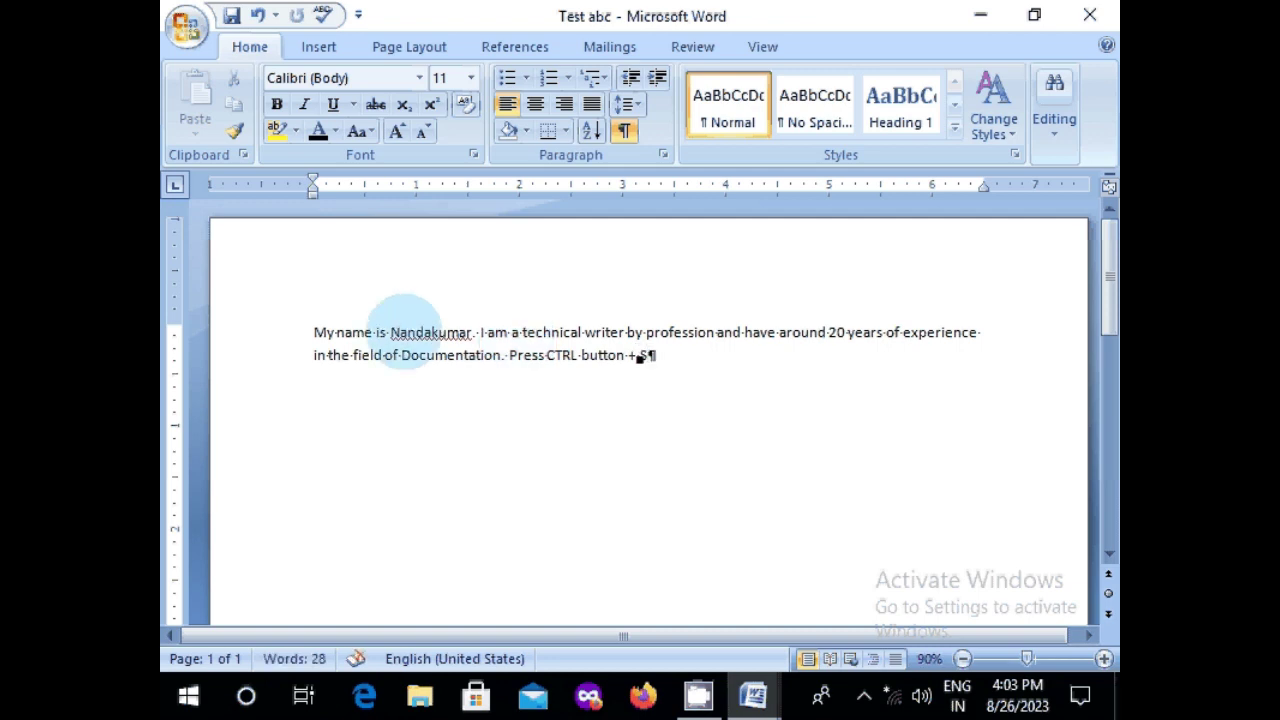
pyautogui.write('.')
pyautogui.hotkey('ctrl', 's')
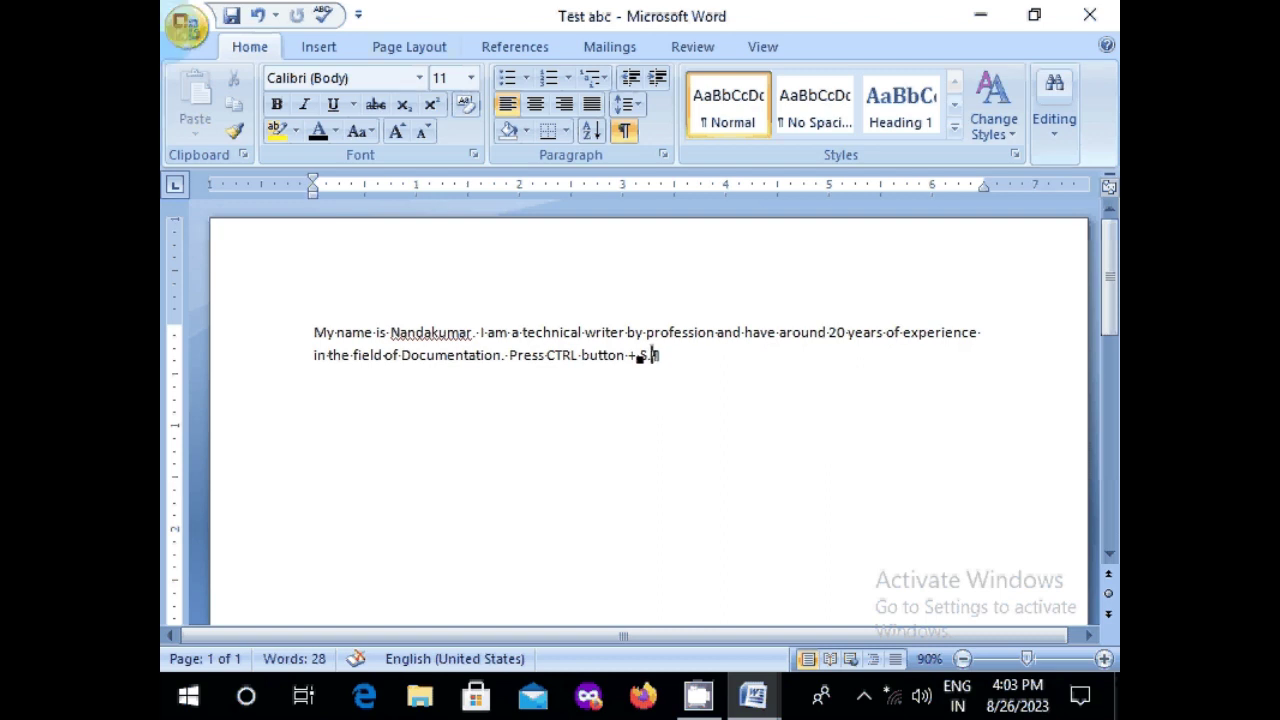
# Close the document and reopen "Test abc" from the recent documents, placing the cursor at the end of its text
pyautogui.click(186, 28)
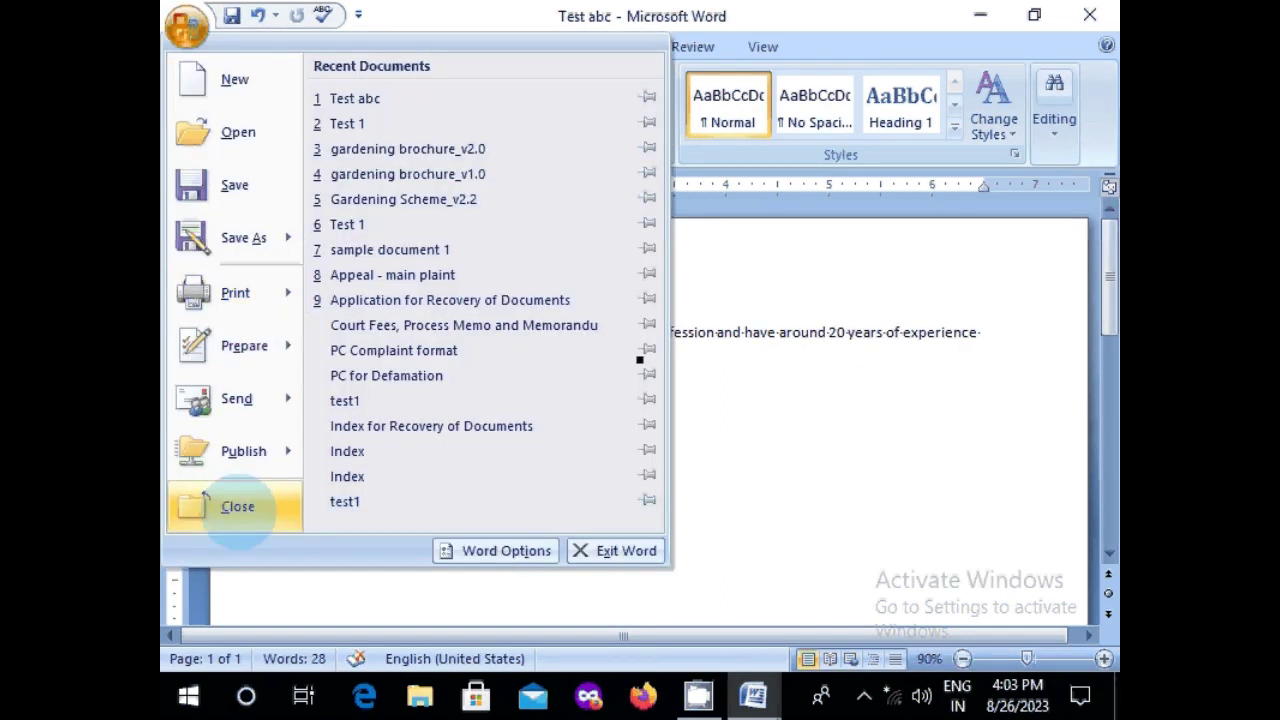
pyautogui.click(238, 507)
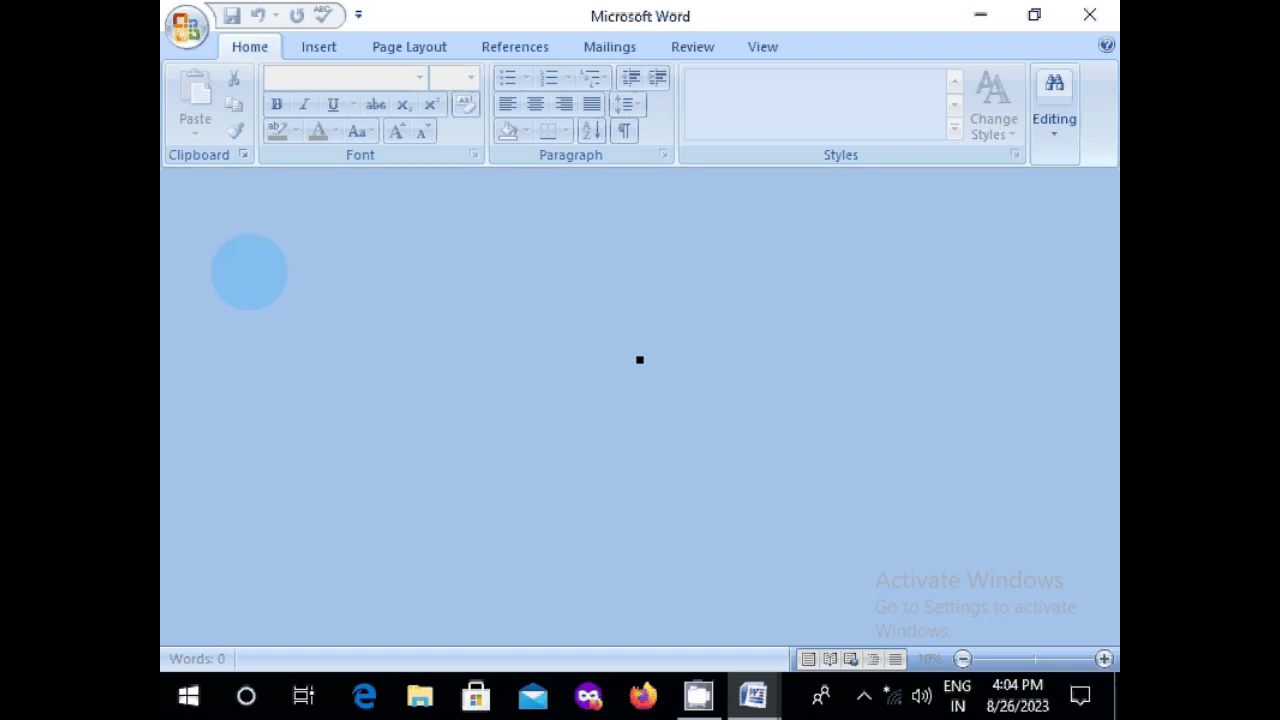
pyautogui.press('alt')
pyautogui.press('f')
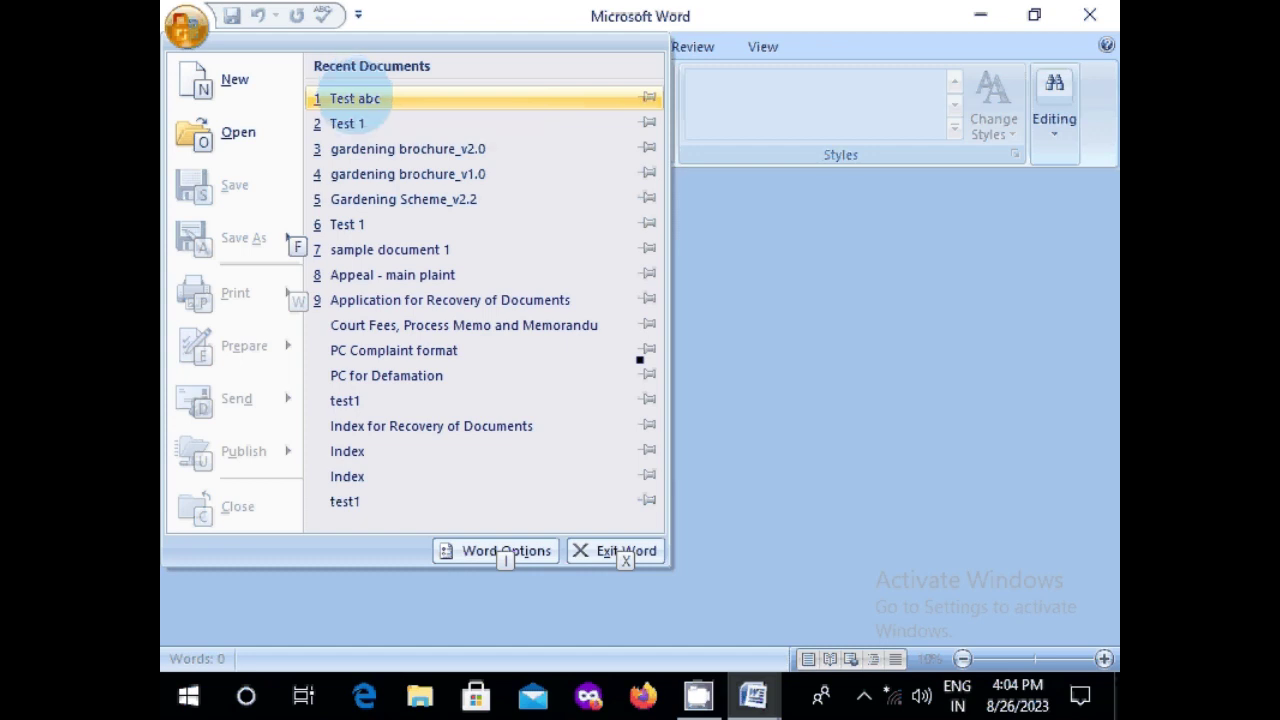
pyautogui.click(348, 98)
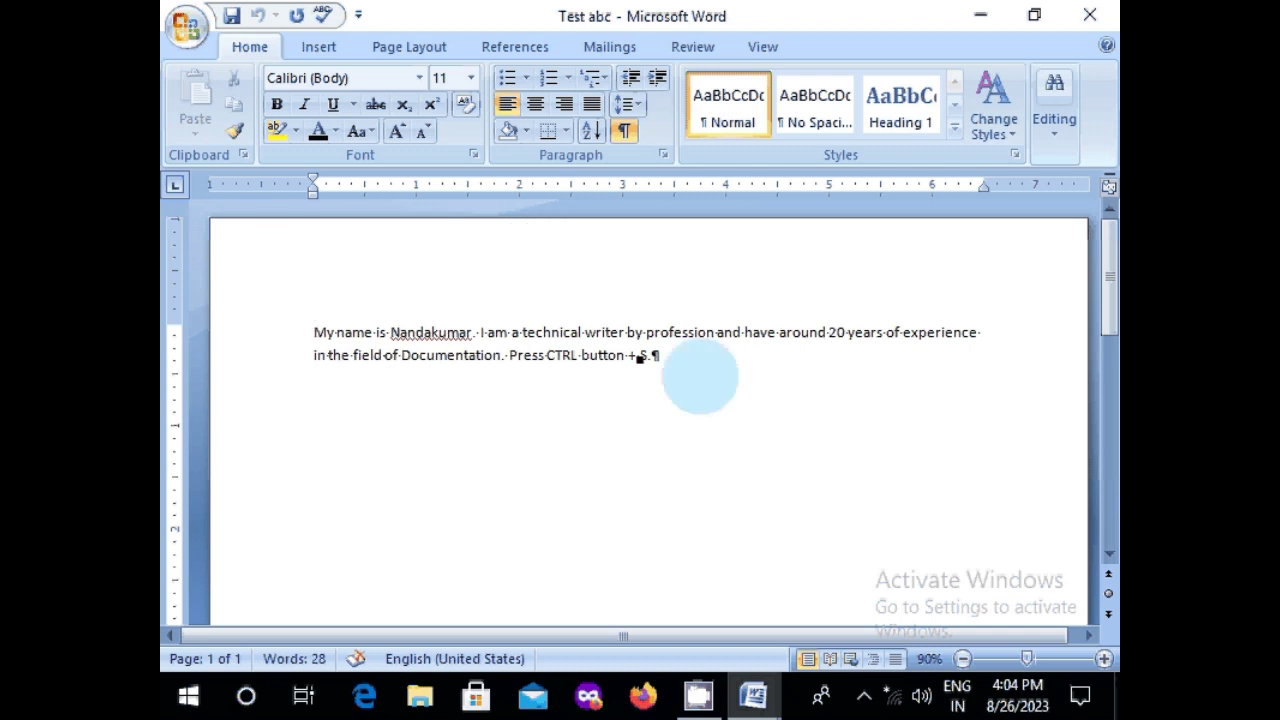
pyautogui.click(700, 376)
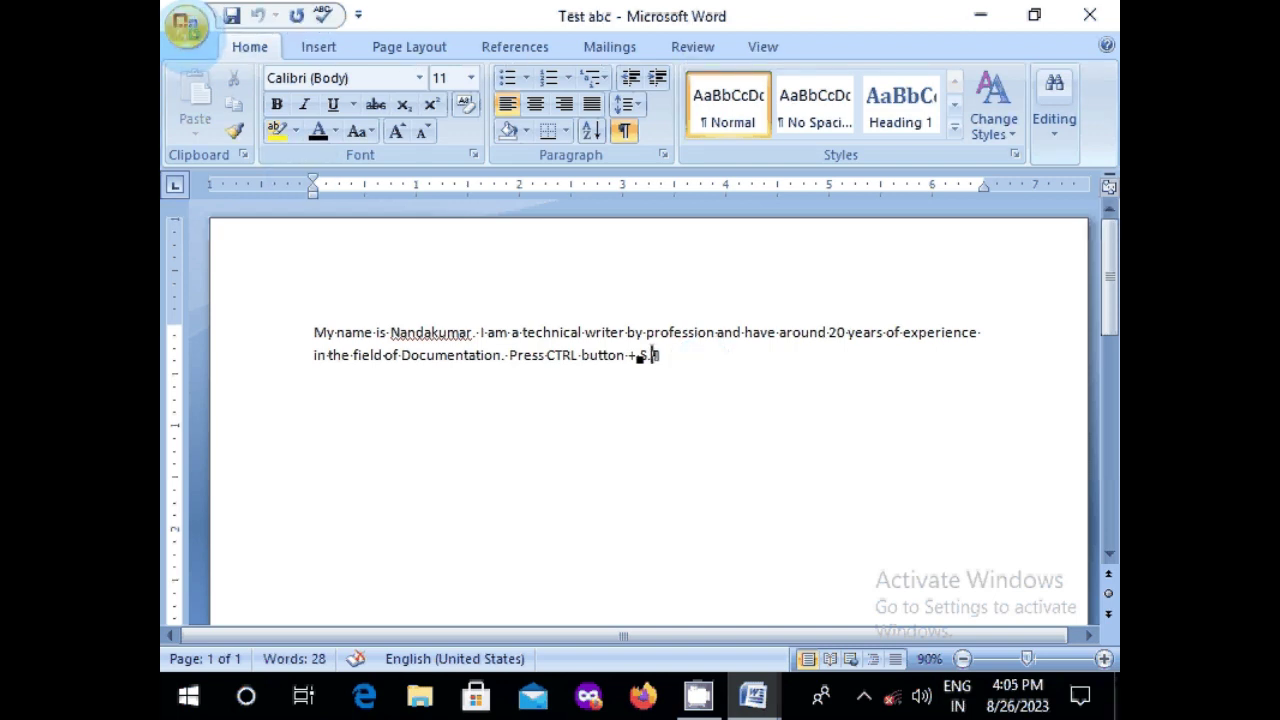
# Close "Test abc" again and open it once more from the recent documents
pyautogui.click(186, 27)
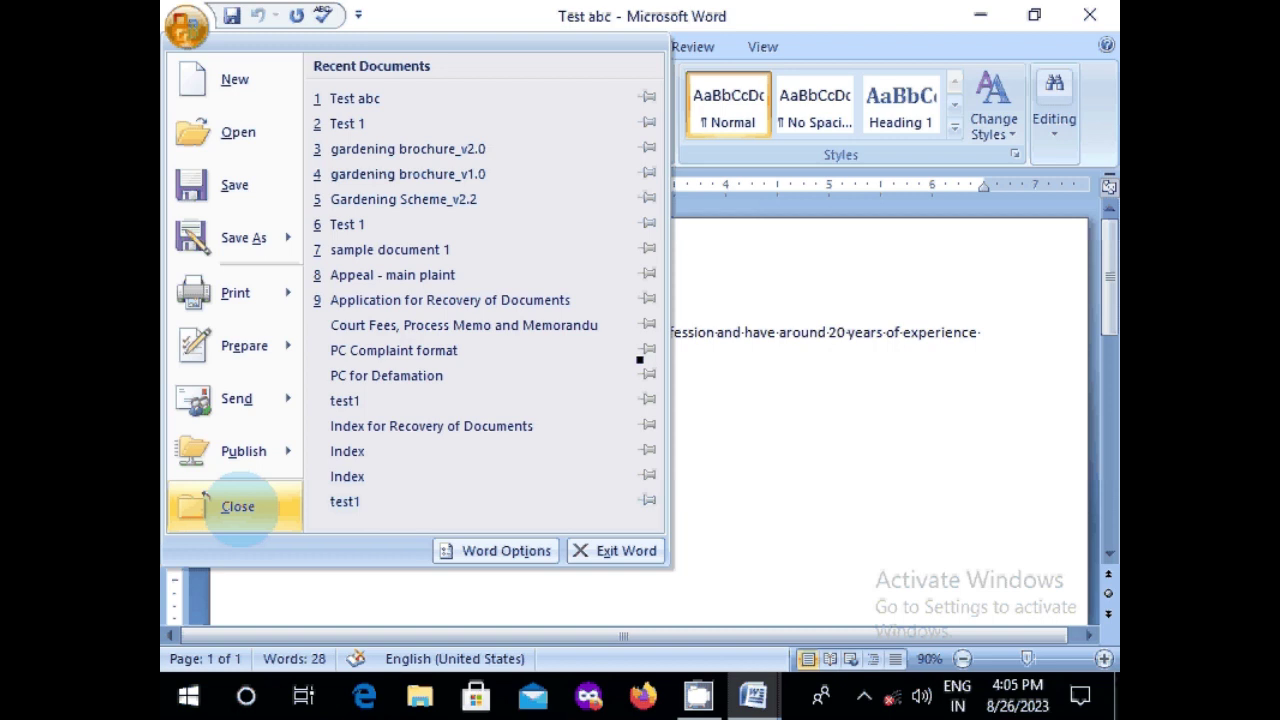
pyautogui.click(238, 507)
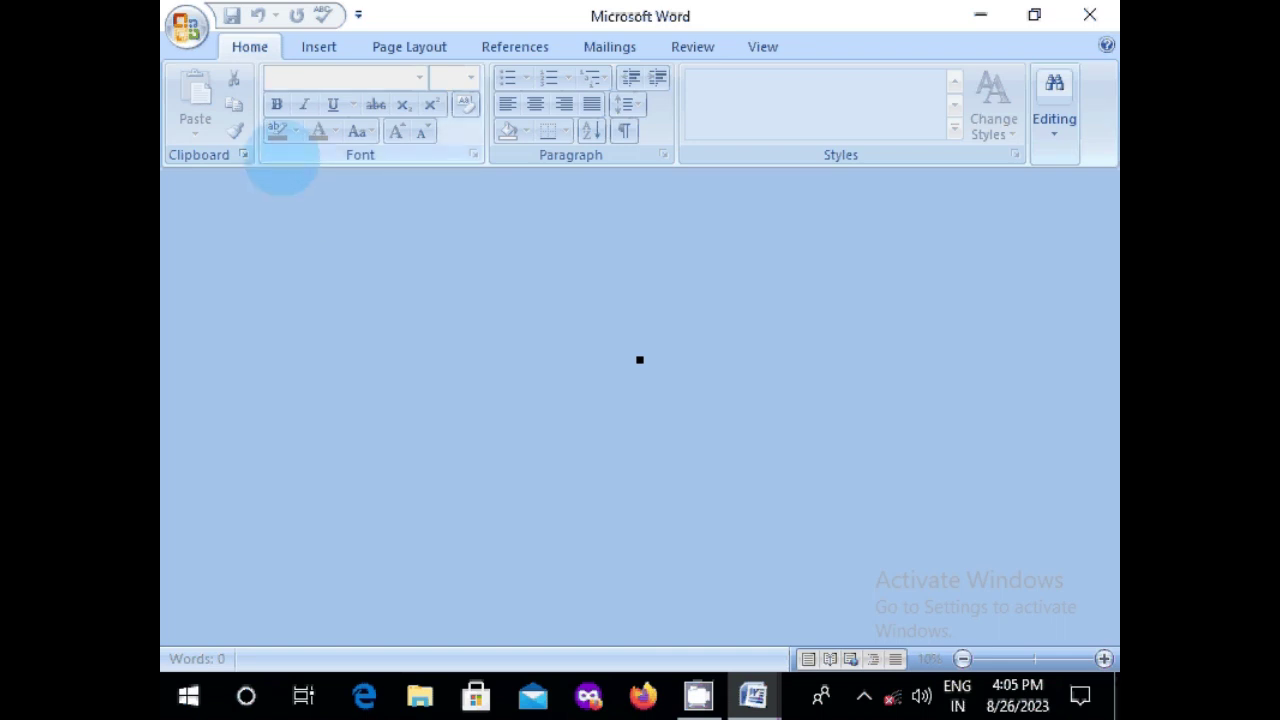
pyautogui.click(186, 25)
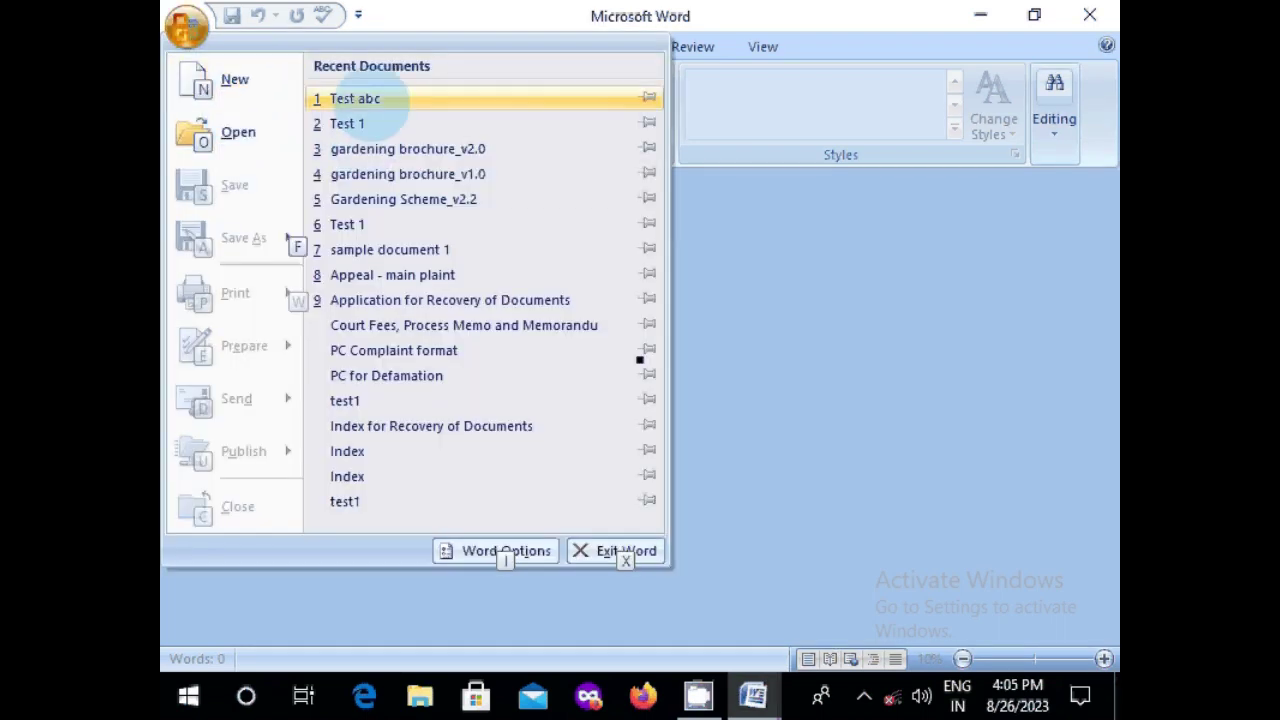
pyautogui.click(392, 98)
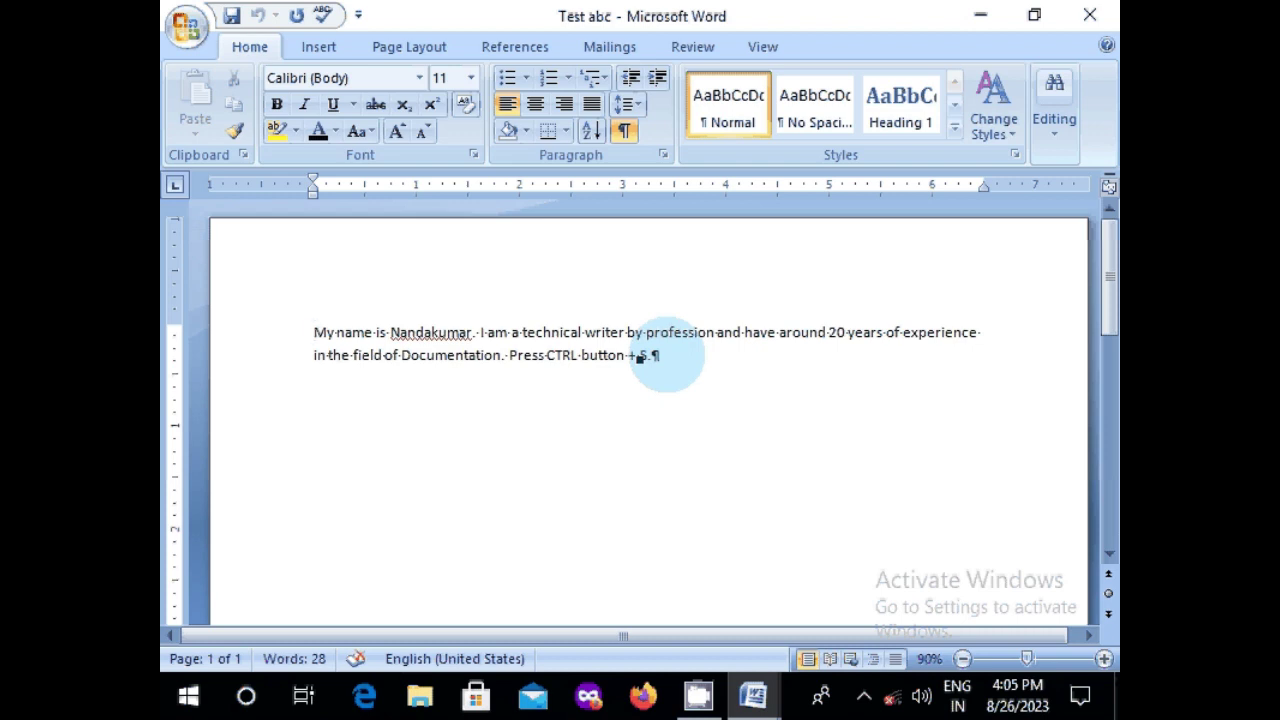
# Close the "Test abc" document while keeping Word running
pyautogui.press('alt')
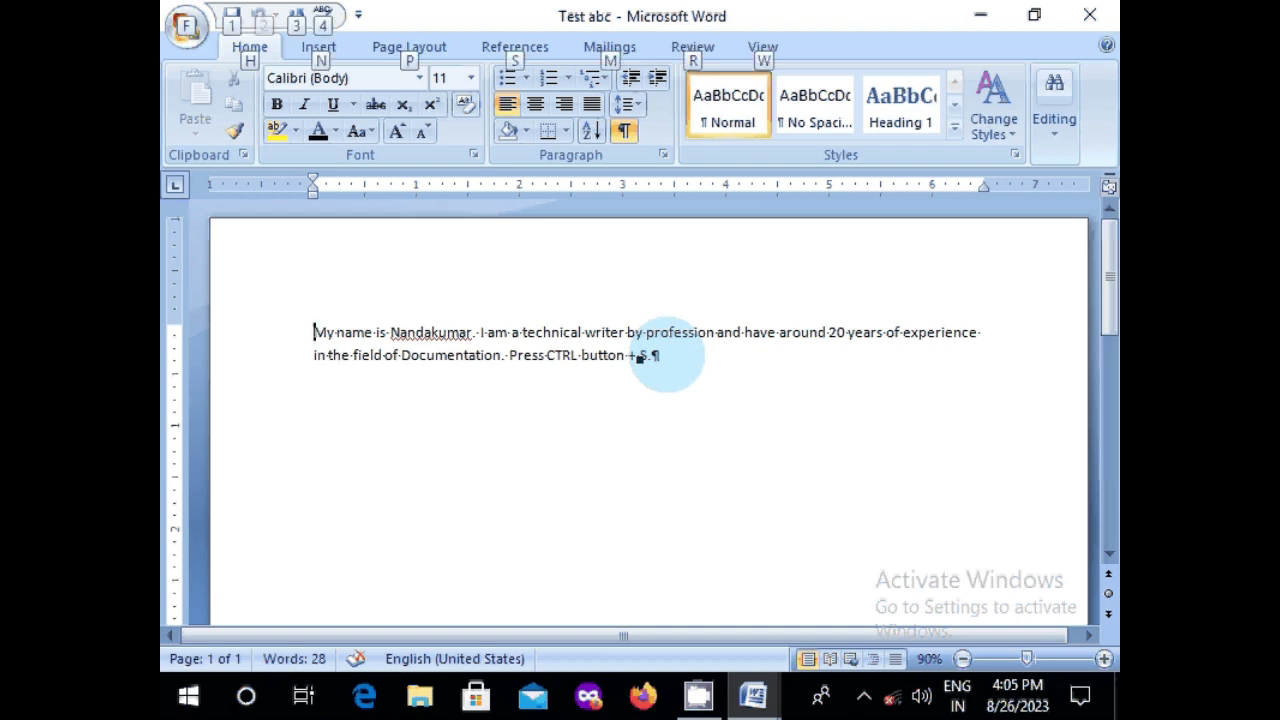
pyautogui.press('f')
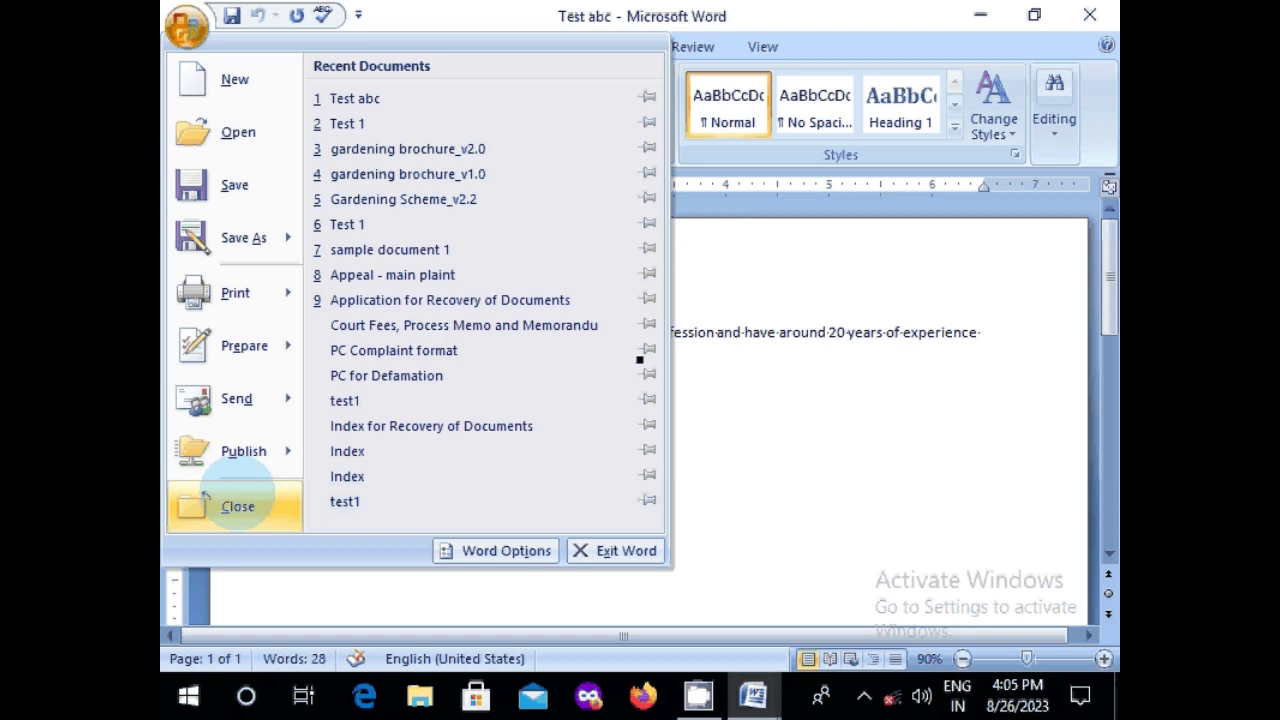
pyautogui.click(237, 500)
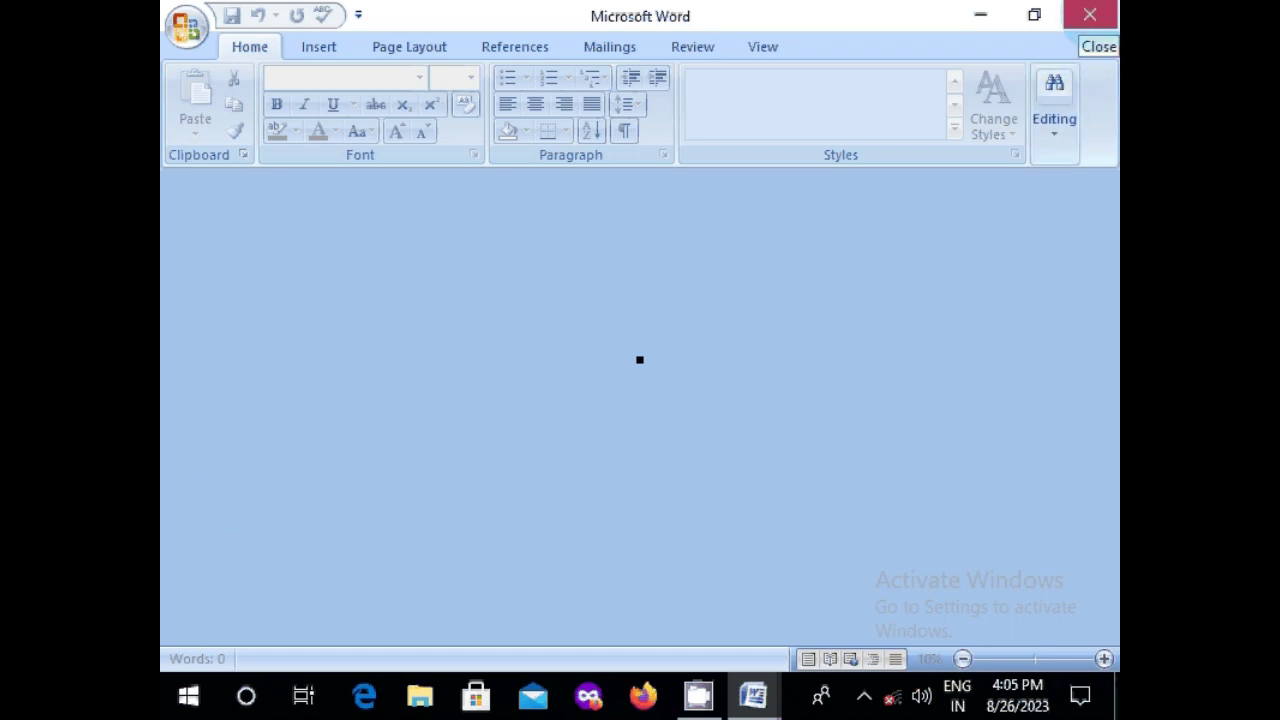
# Create a new blank document and close the Word window
pyautogui.hotkey('ctrl', 'n')
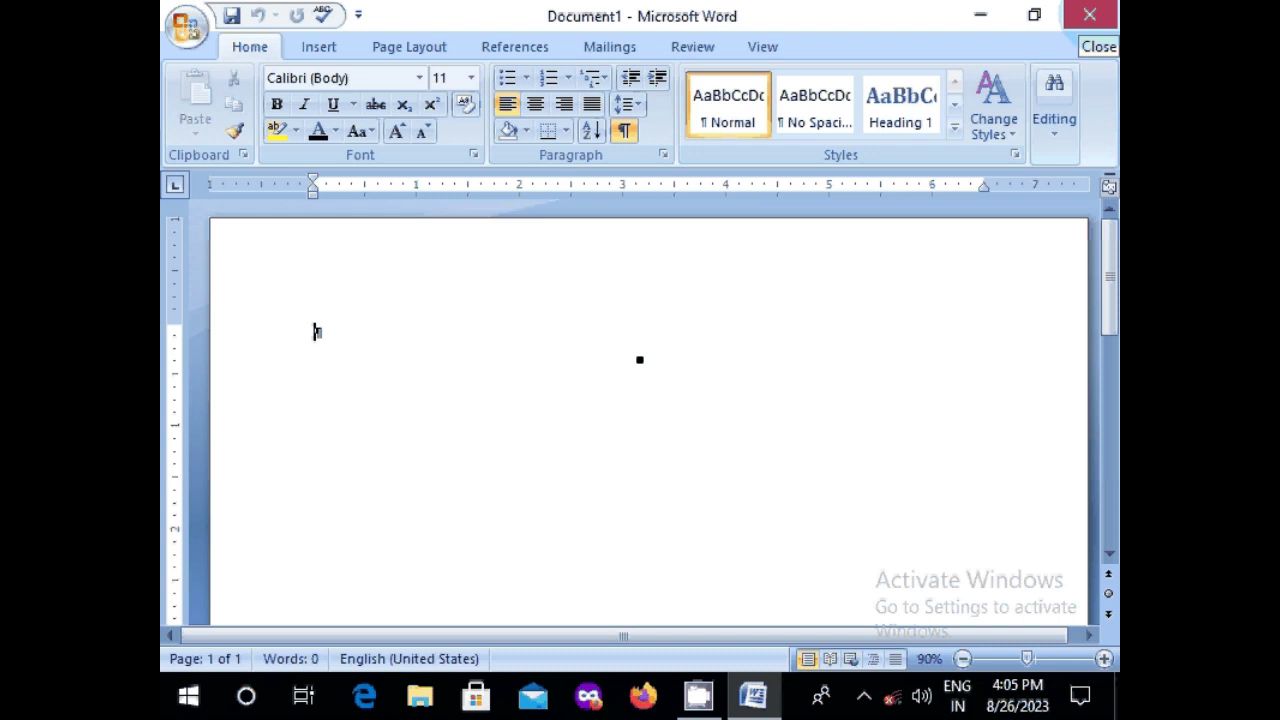
pyautogui.click(1089, 14)
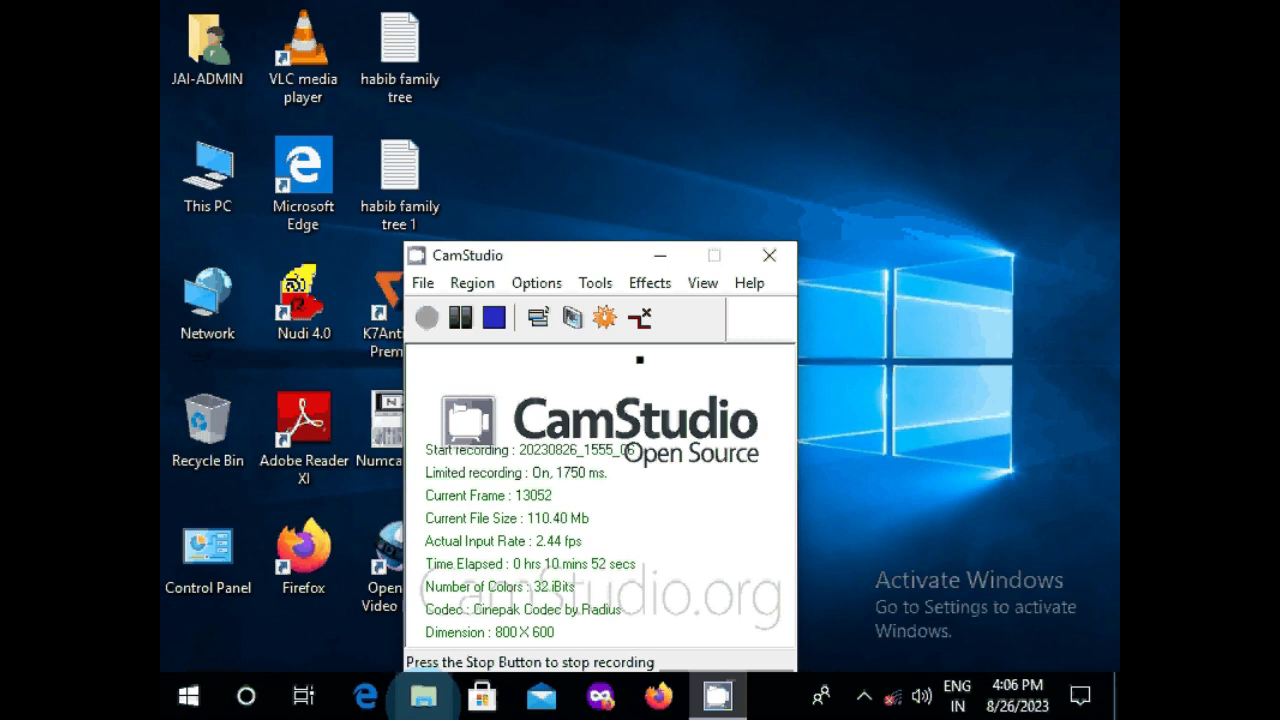
# Open the "Test abc" document and the "Welcome to SHIKSAKA" presentation from the recent files in File Explorer
pyautogui.click(423, 696)
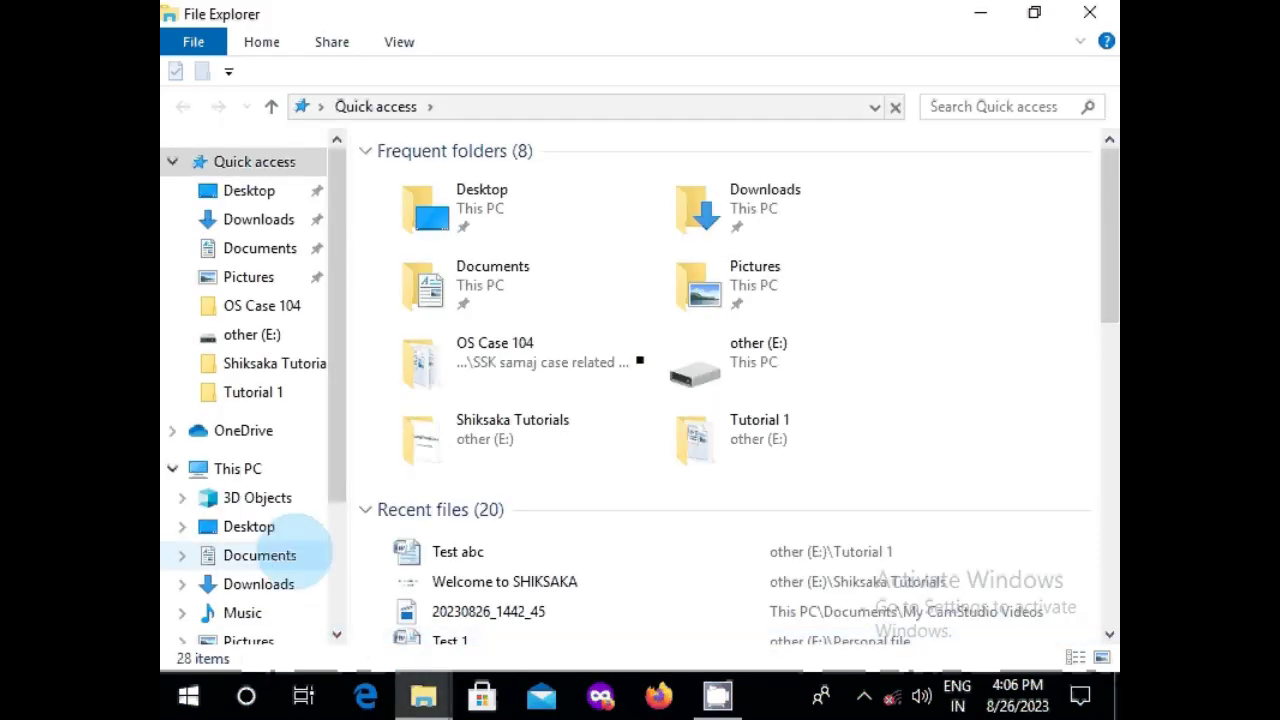
pyautogui.click(440, 551)
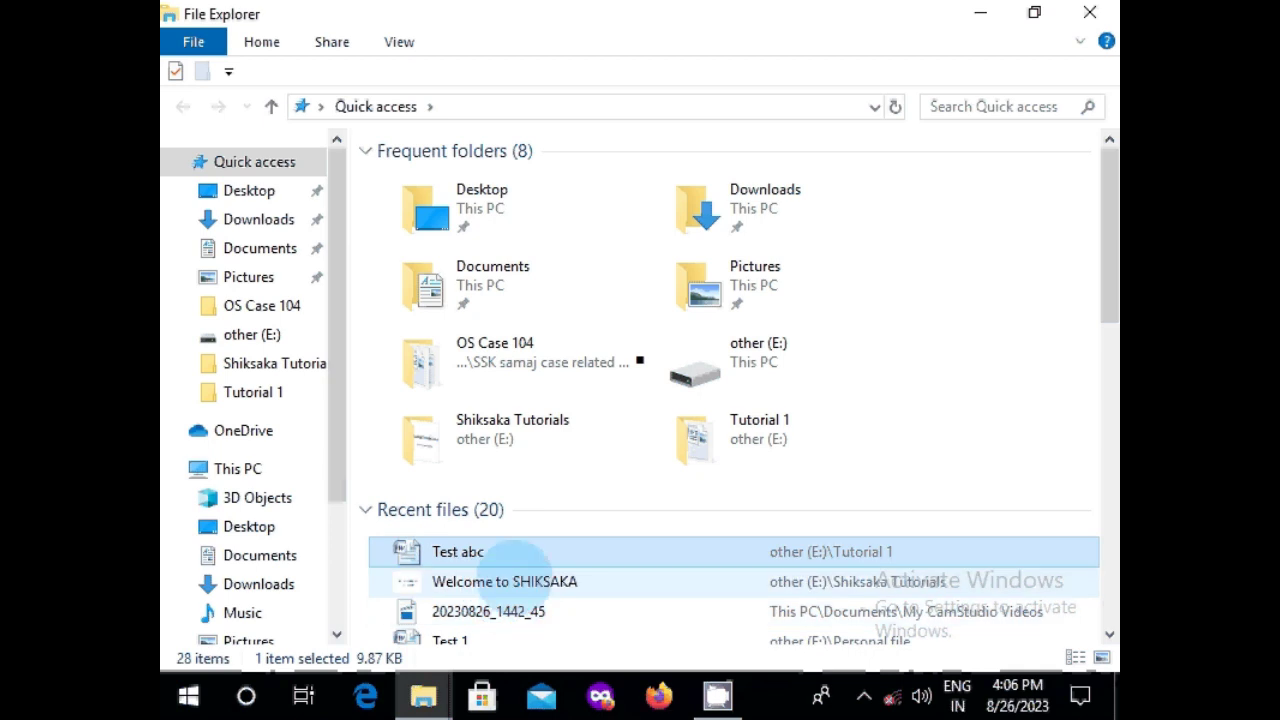
pyautogui.click(512, 578)
pyautogui.doubleClick(512, 578)
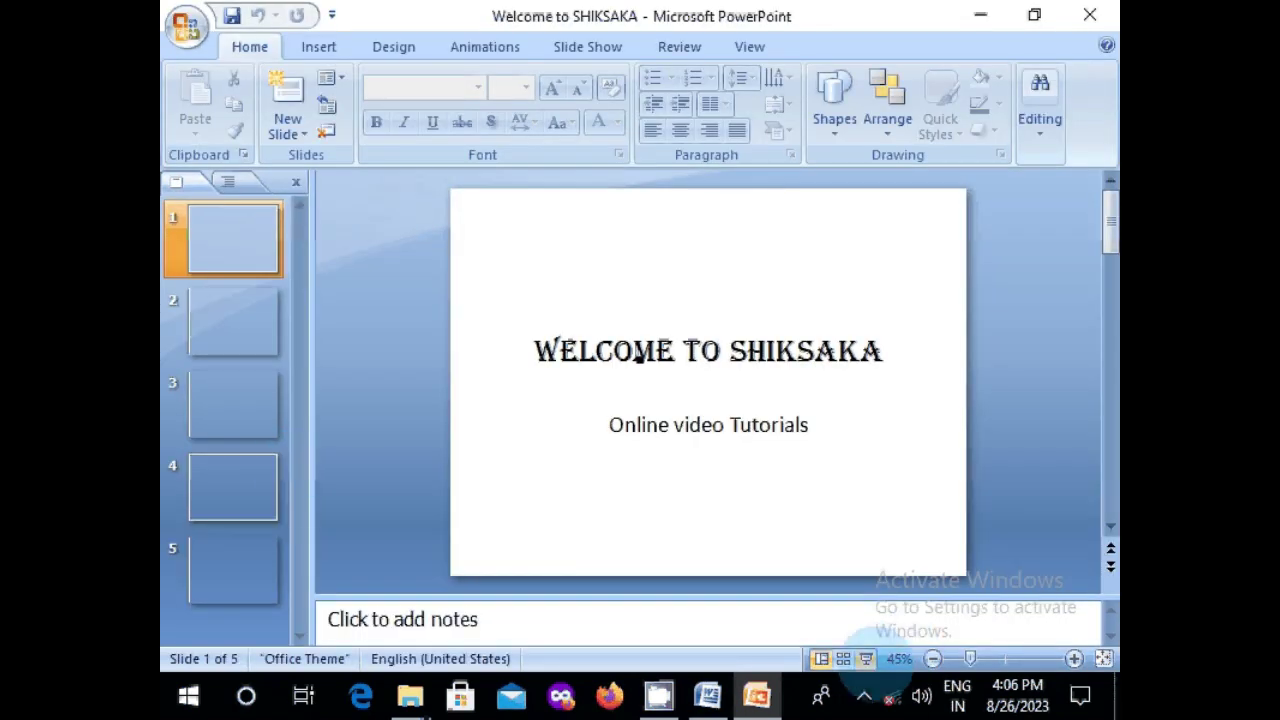
# Run the slide show as far as the "We Learn" slide, end it and close the presentation
pyautogui.click(867, 659)
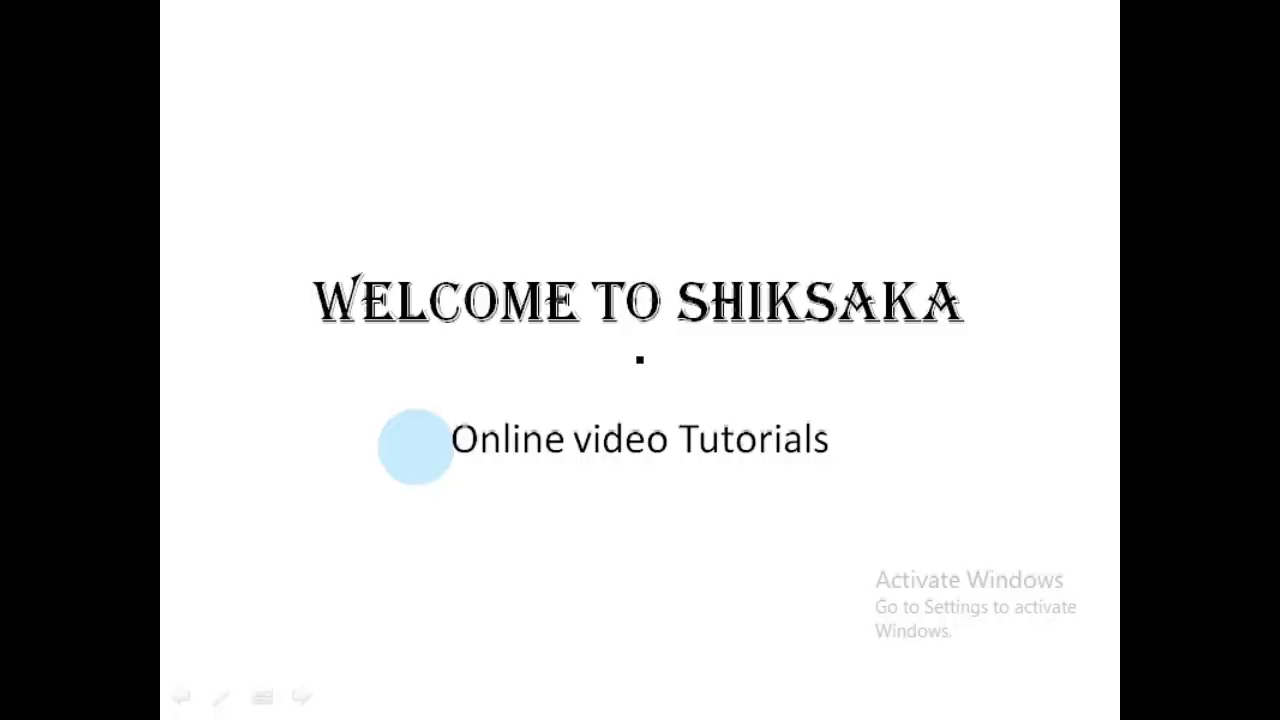
pyautogui.click(415, 510)
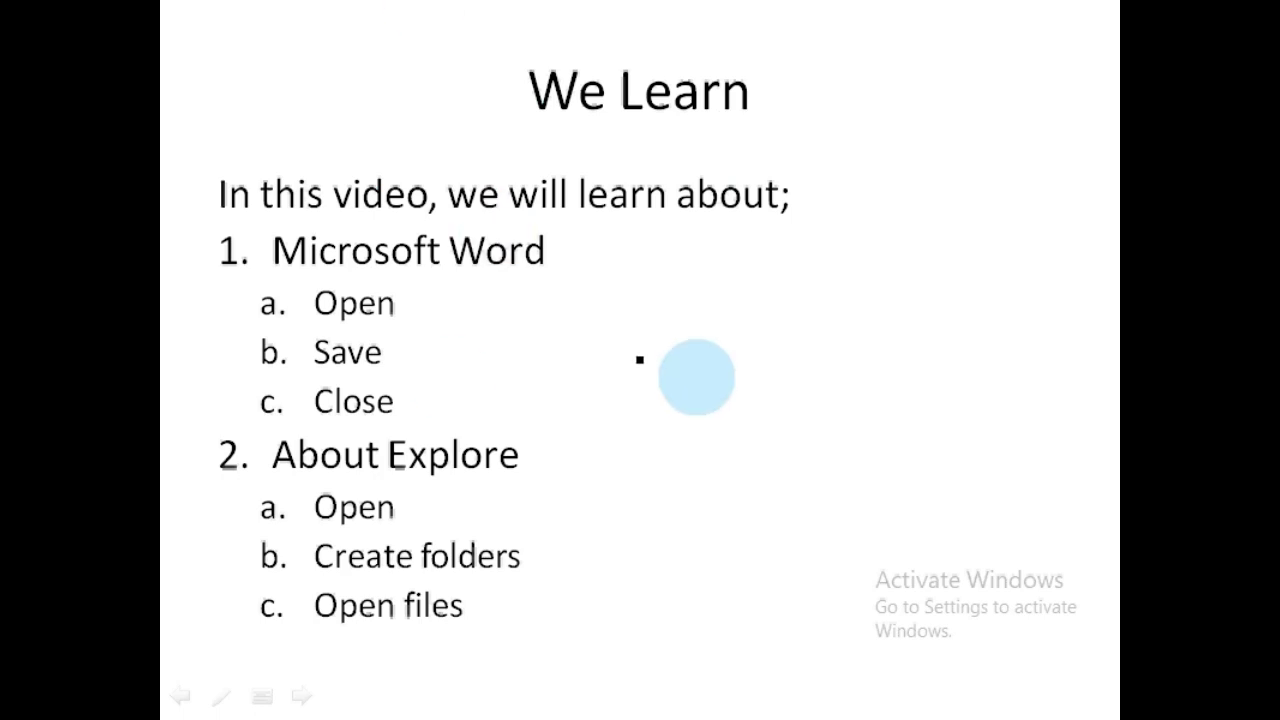
pyautogui.press('Escape')
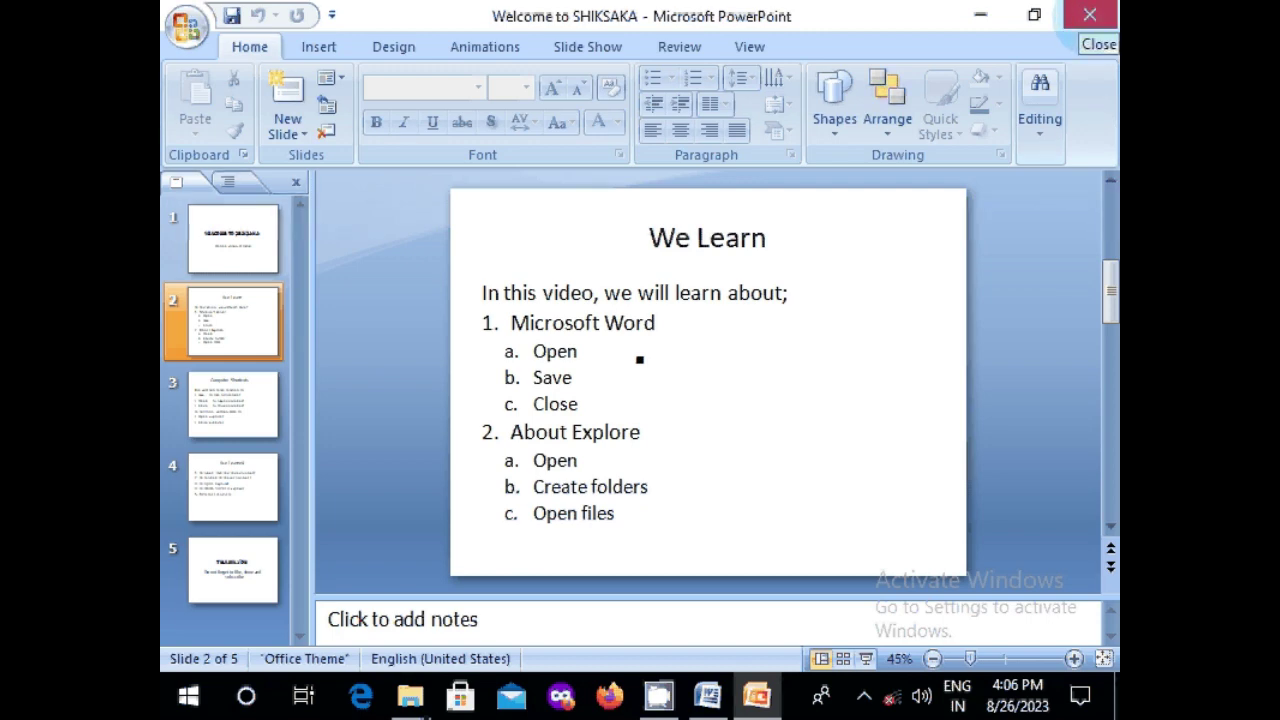
pyautogui.click(1090, 14)
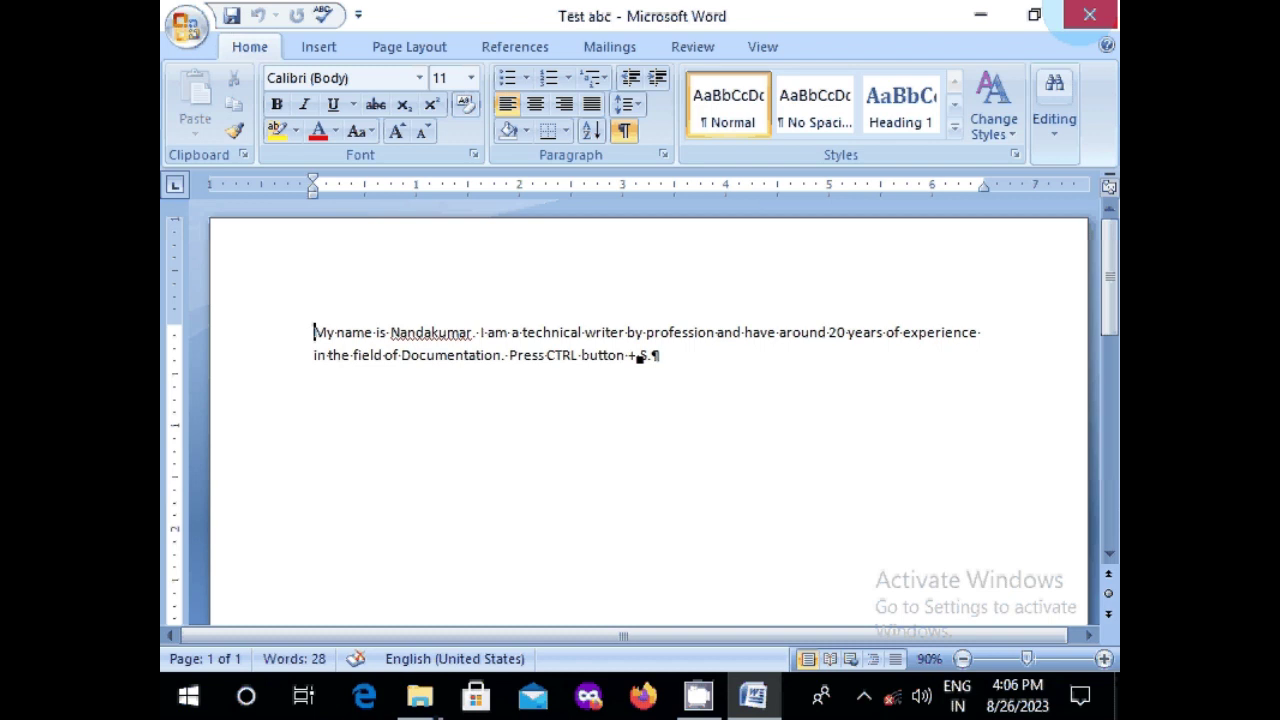
# Close the "Test abc" document, the File Explorer window and the blank Word document
pyautogui.click(1090, 14)
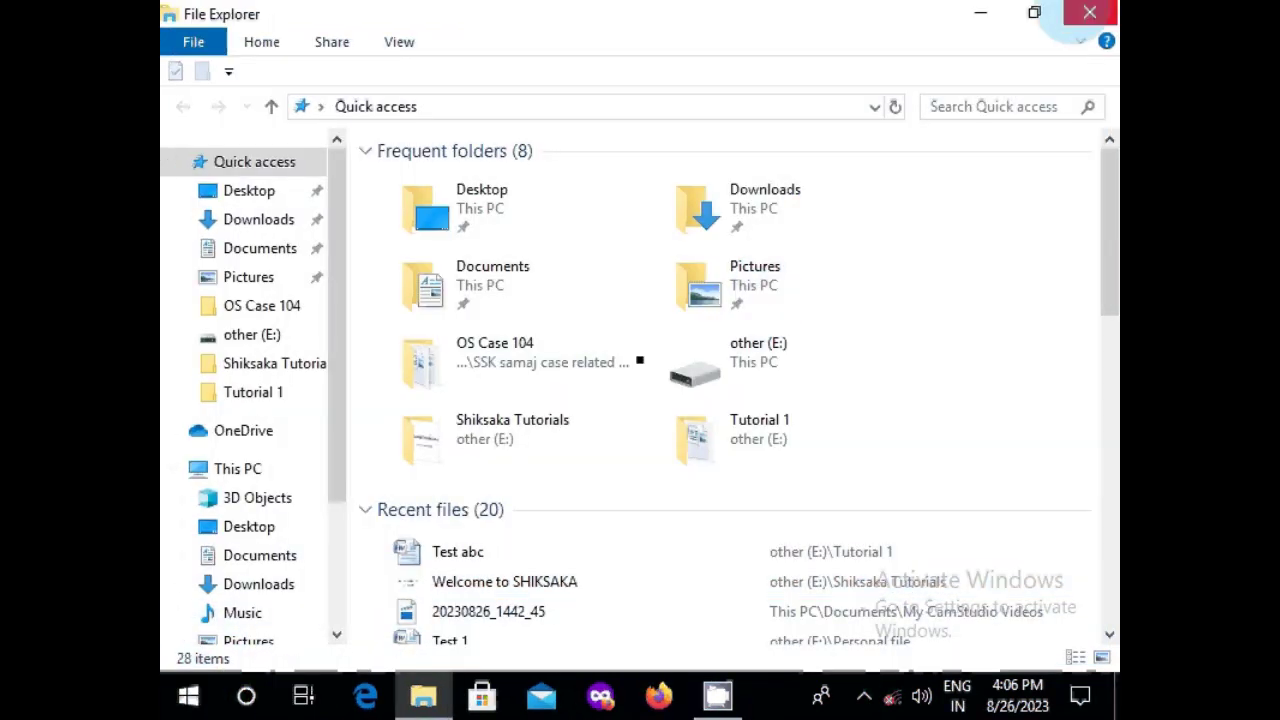
pyautogui.click(1090, 14)
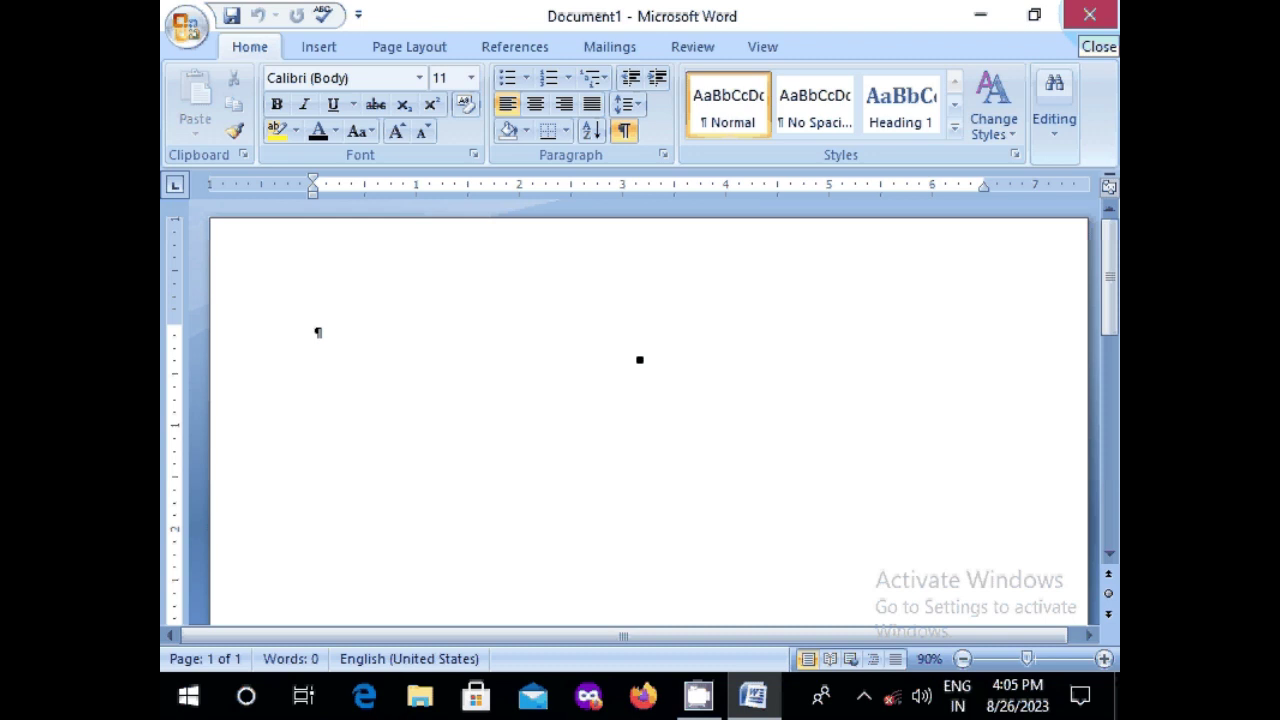
pyautogui.click(1090, 14)
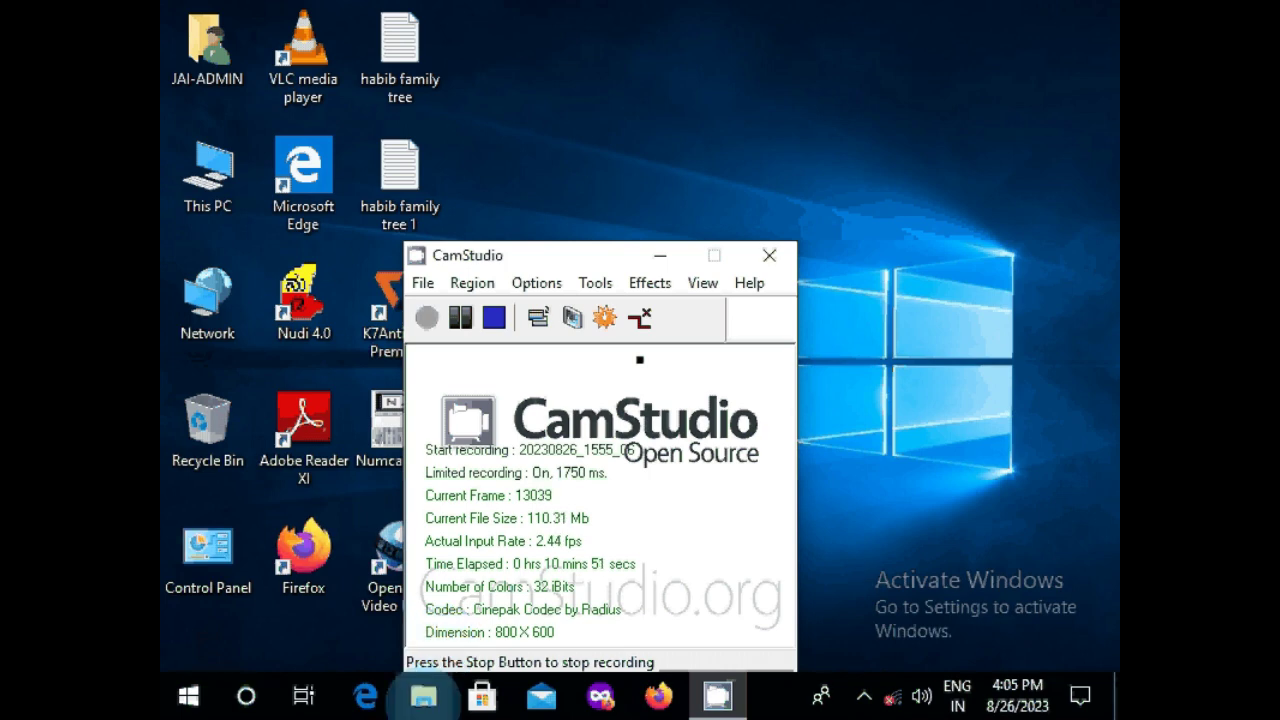
# Open File Explorer and, from its recent files, open the "Test abc" document and the "Welcome to SHIKSAKA" presentation
pyautogui.click(423, 696)
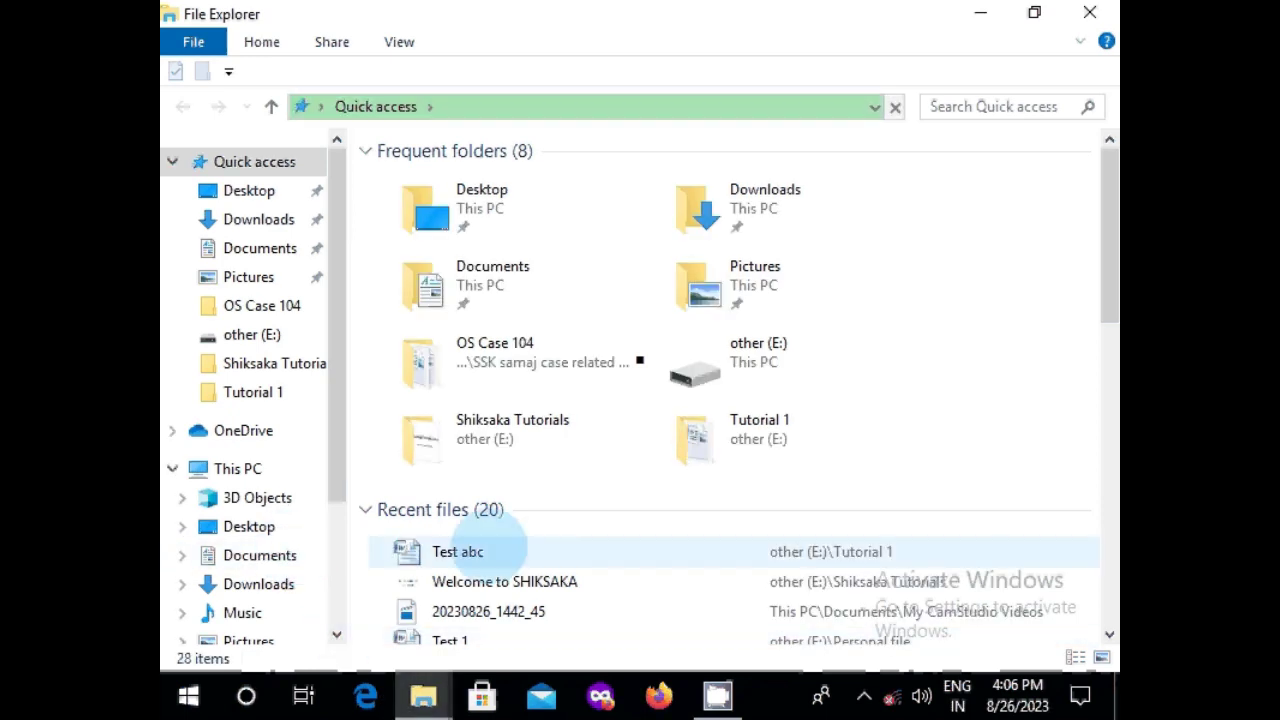
pyautogui.click(478, 551)
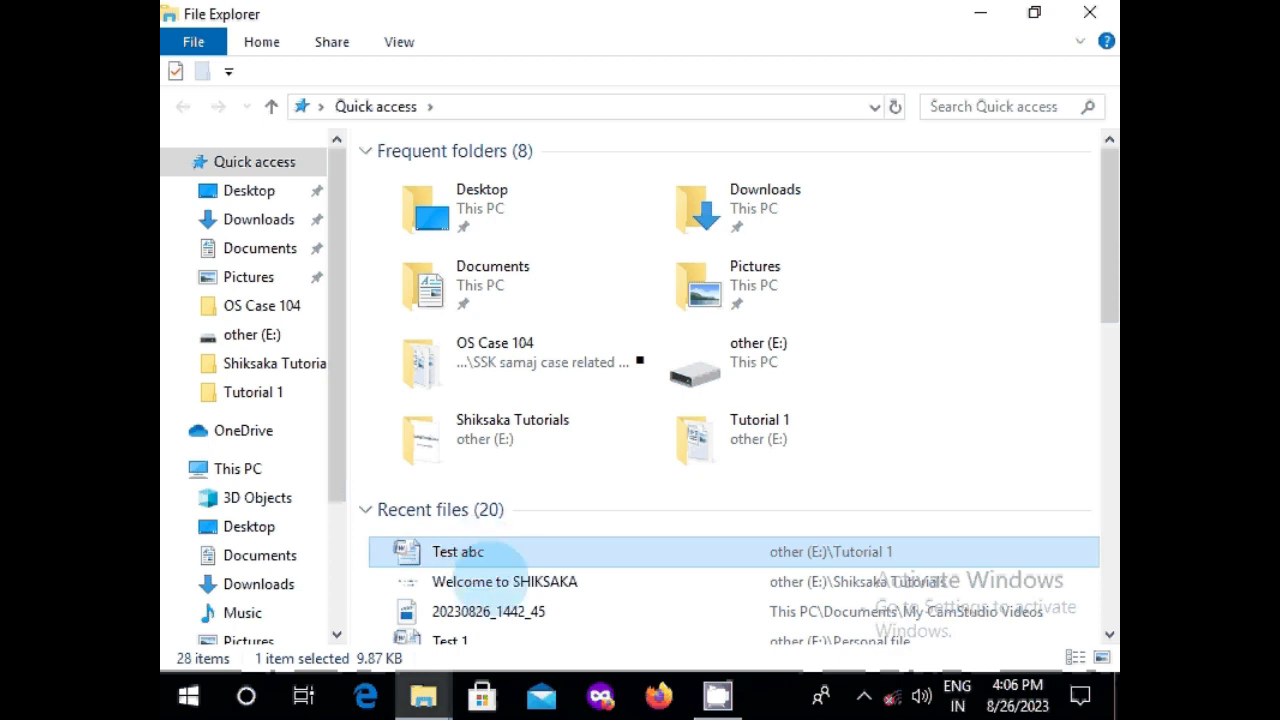
pyautogui.click(515, 575)
pyautogui.doubleClick(515, 575)
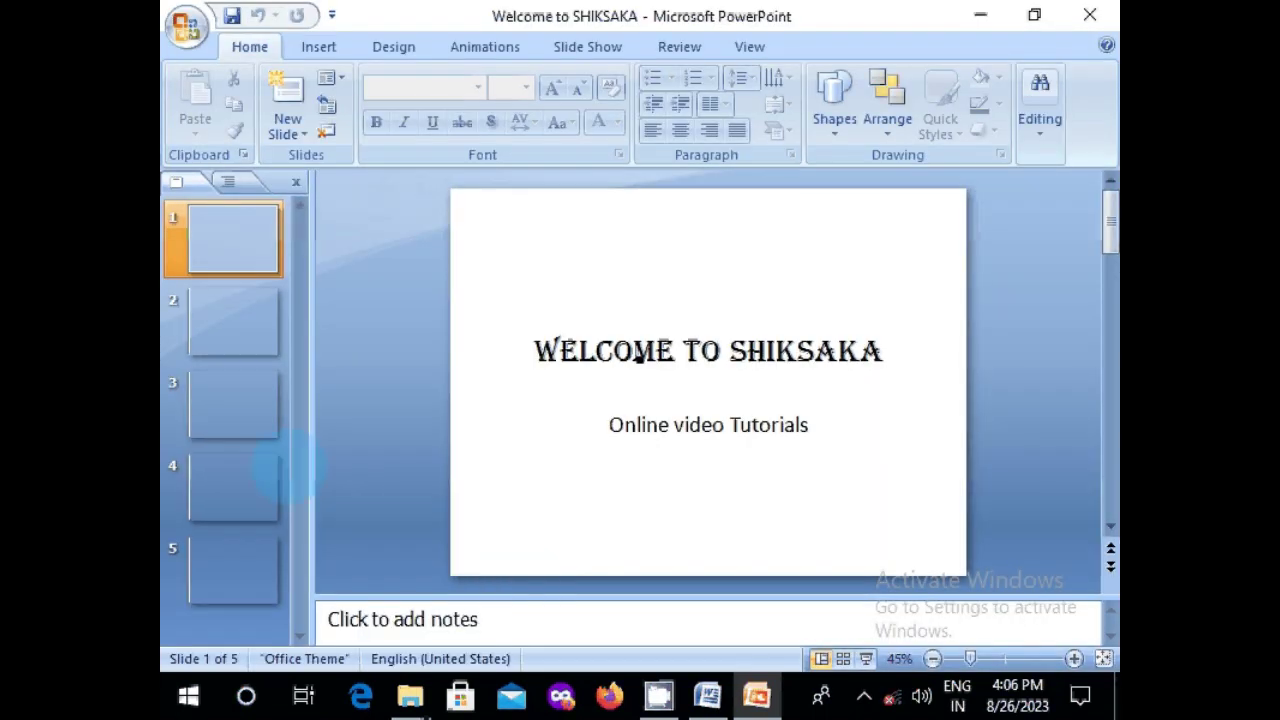
# Run the slide show from the first slide to the "We Learn" slide and end it
pyautogui.press('F5')
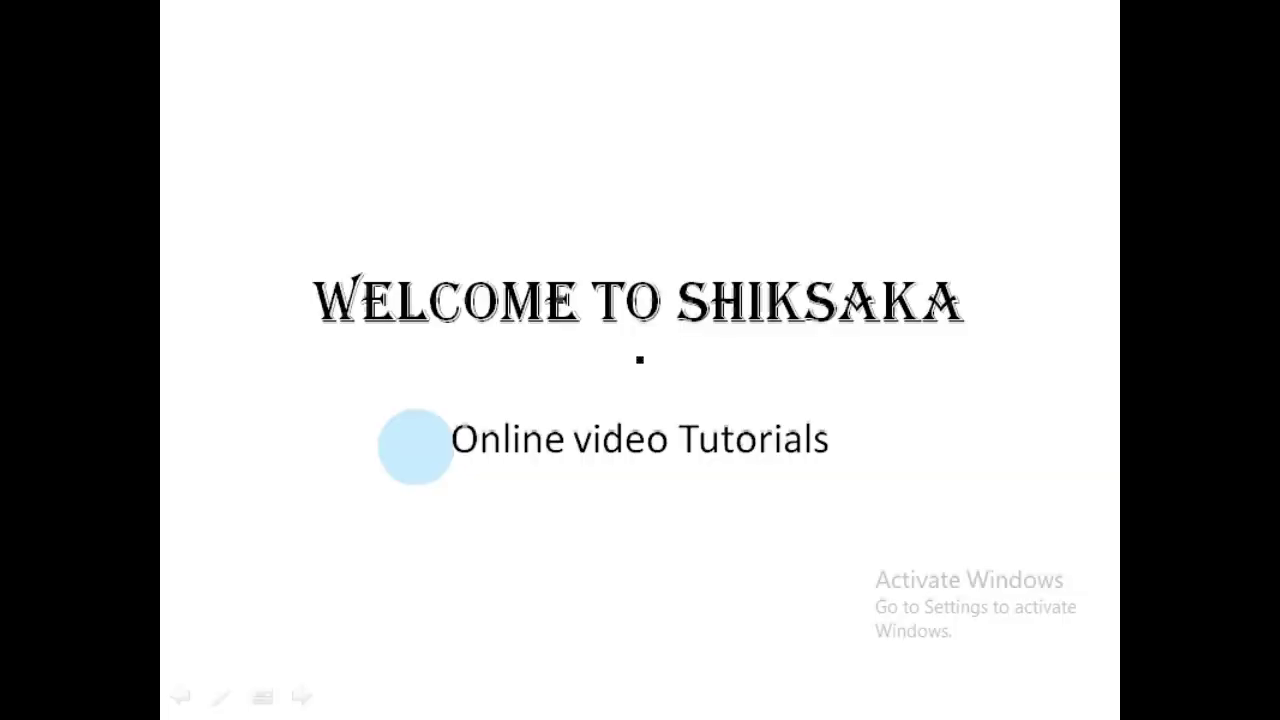
pyautogui.click(415, 446)
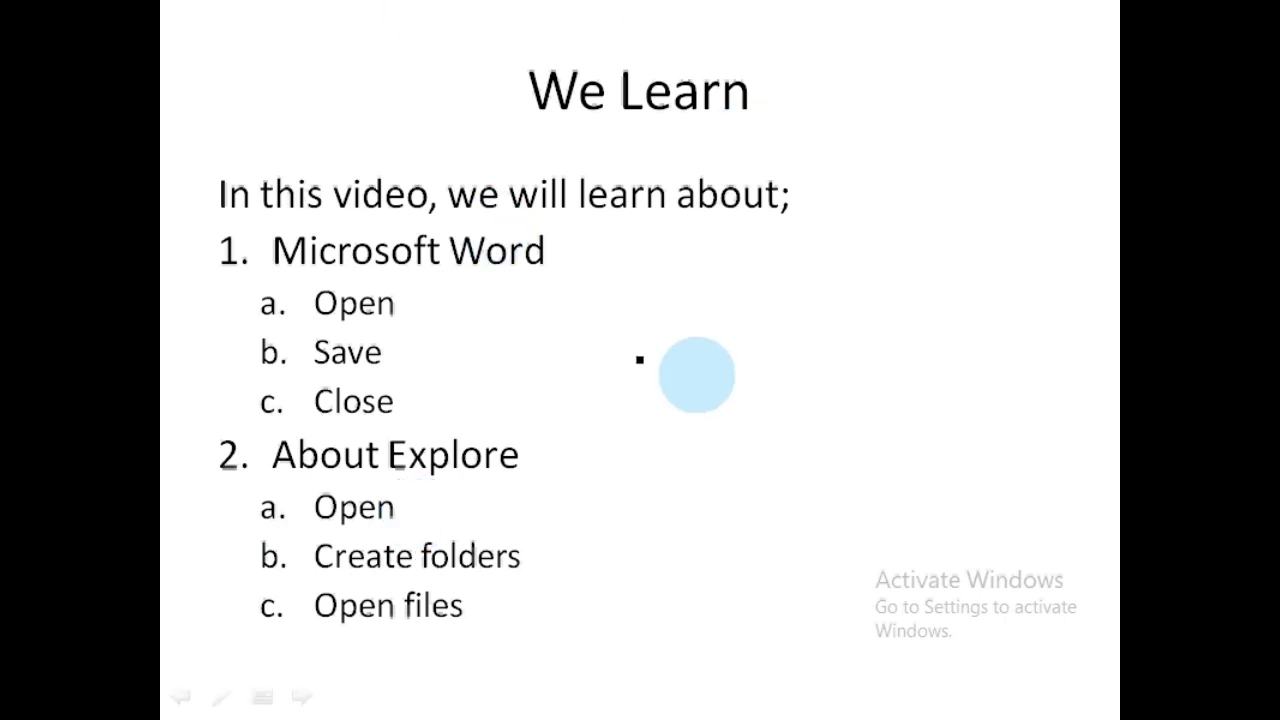
pyautogui.press('Escape')
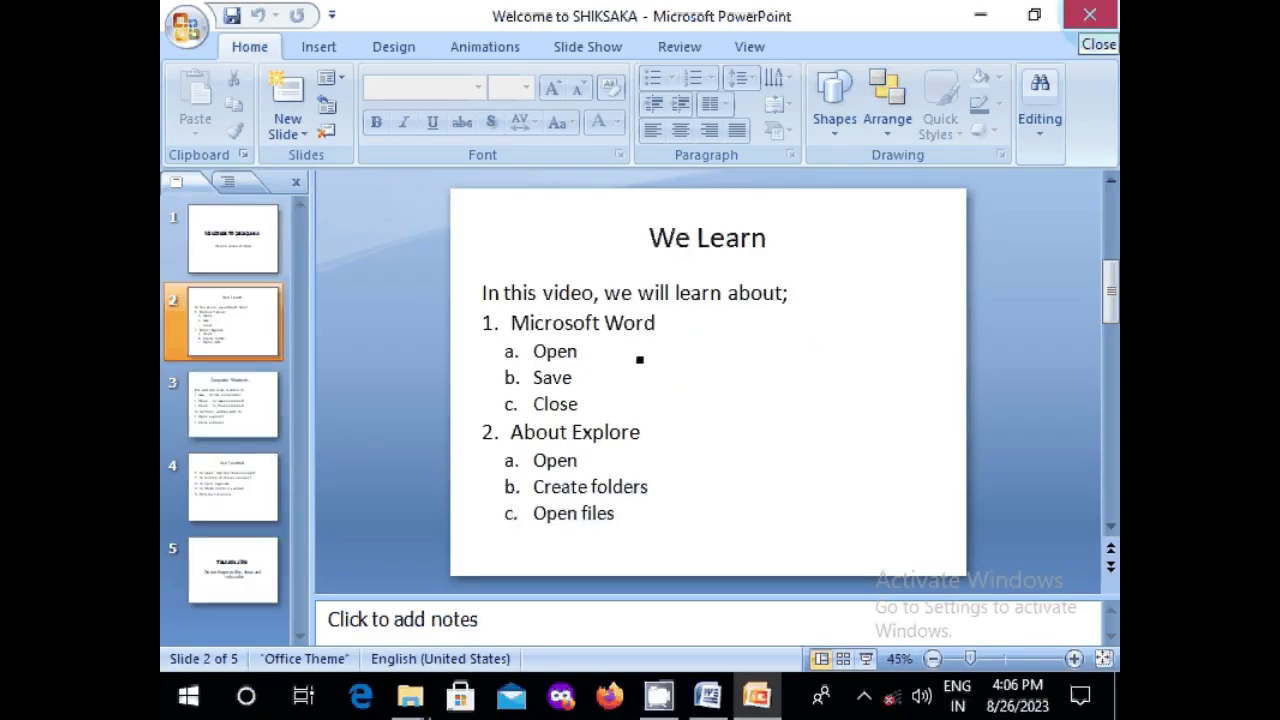
# Close the "Welcome to SHIKSAKA" presentation, the "Test abc" document and the File Explorer window
pyautogui.click(1090, 14)
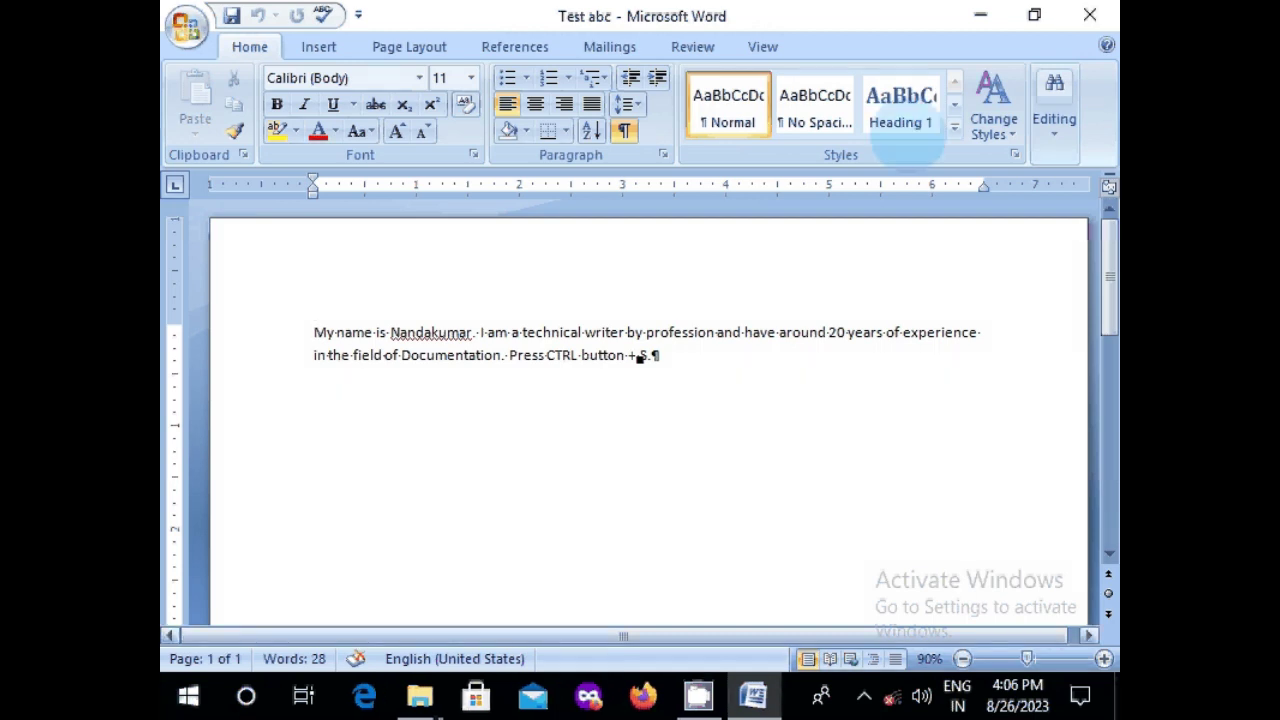
pyautogui.click(1090, 14)
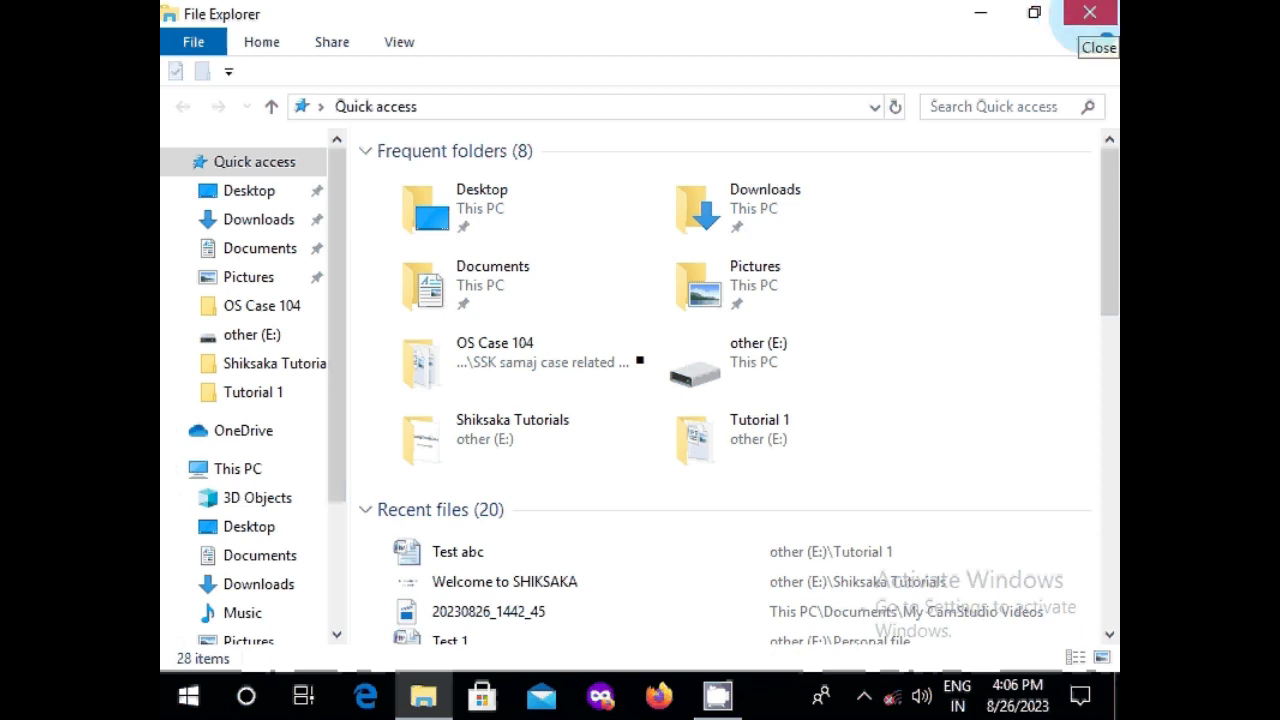
pyautogui.click(1089, 14)
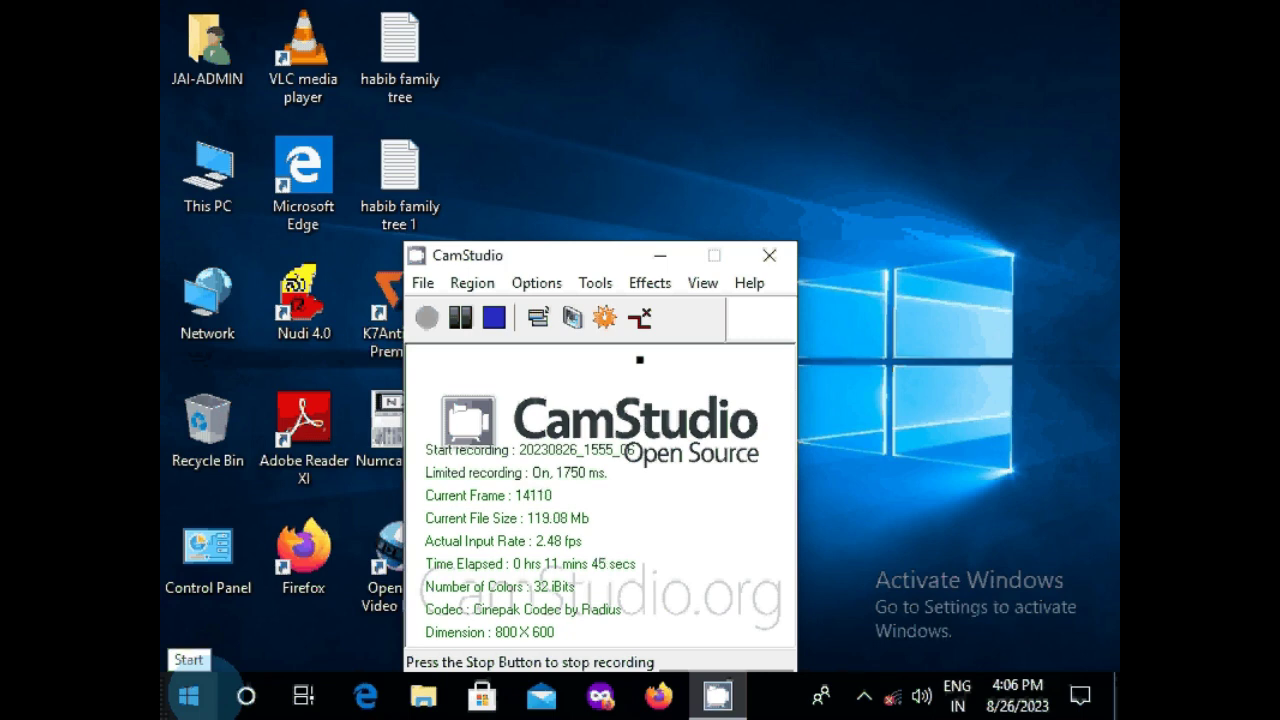
# Launch File Explorer with the Run command "explorer" and go to the New Volume (F:) drive
pyautogui.press('super+r')
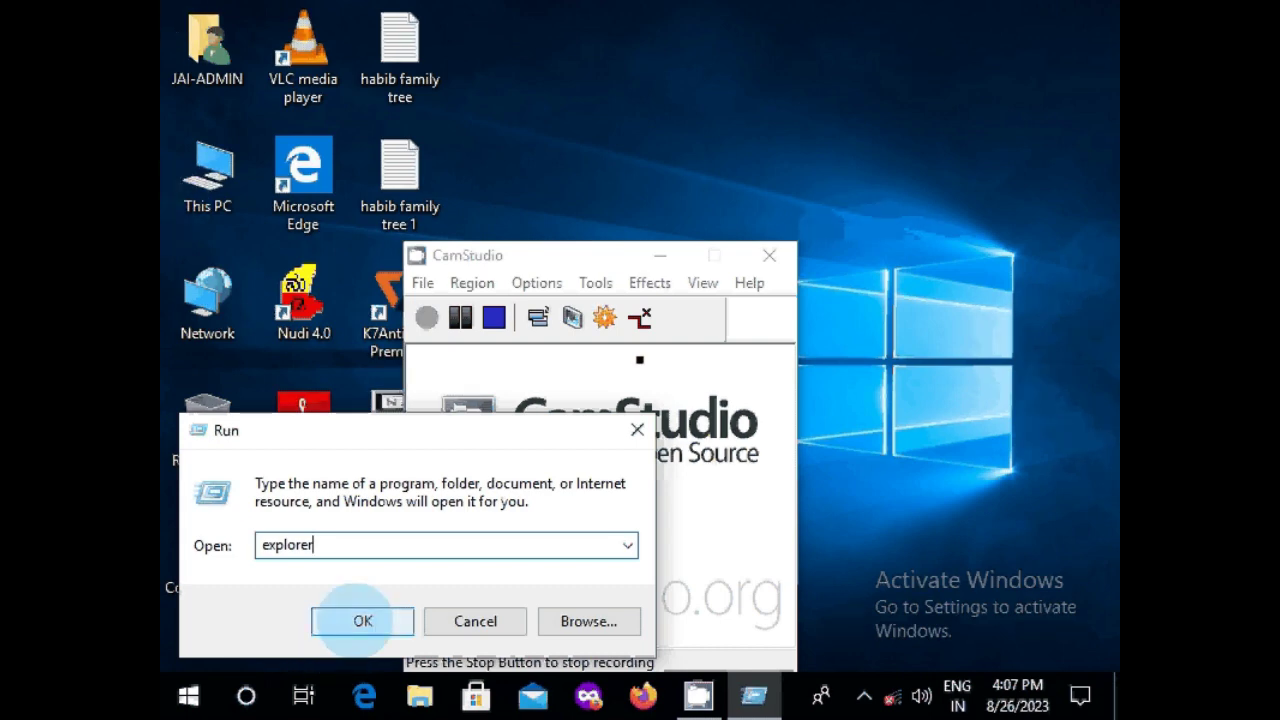
pyautogui.click(362, 621)
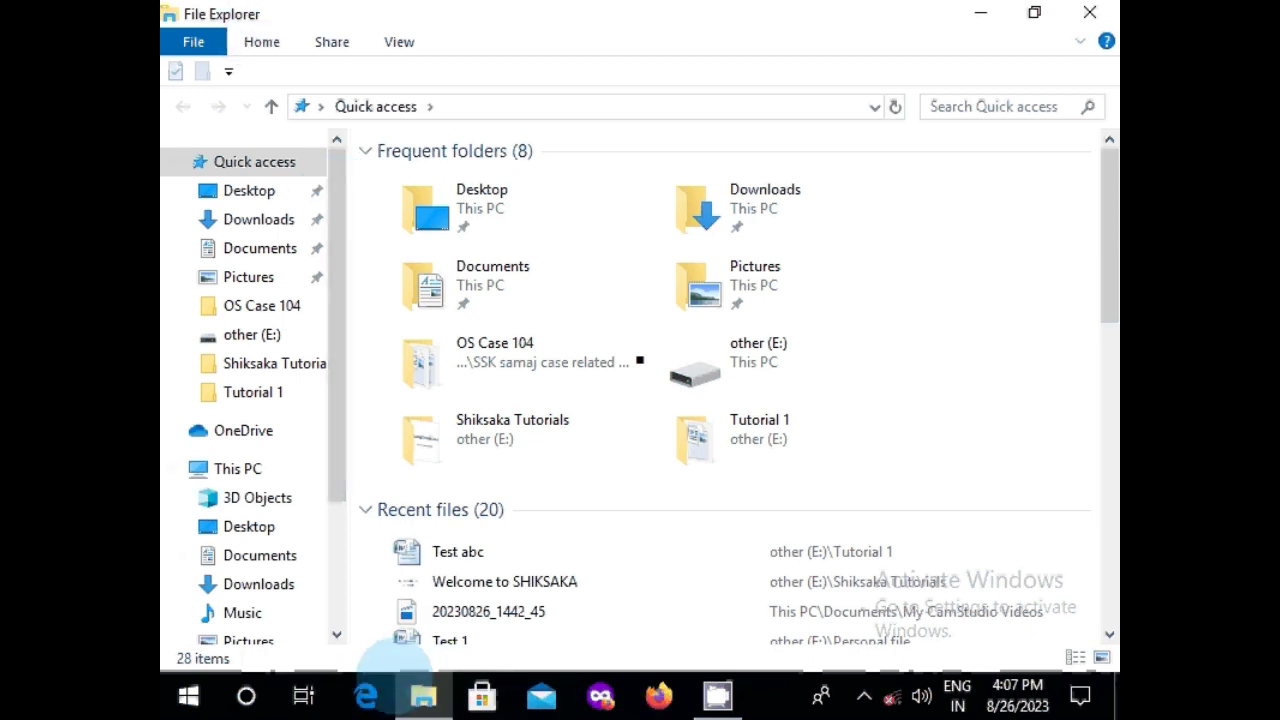
pyautogui.moveTo(436, 660)
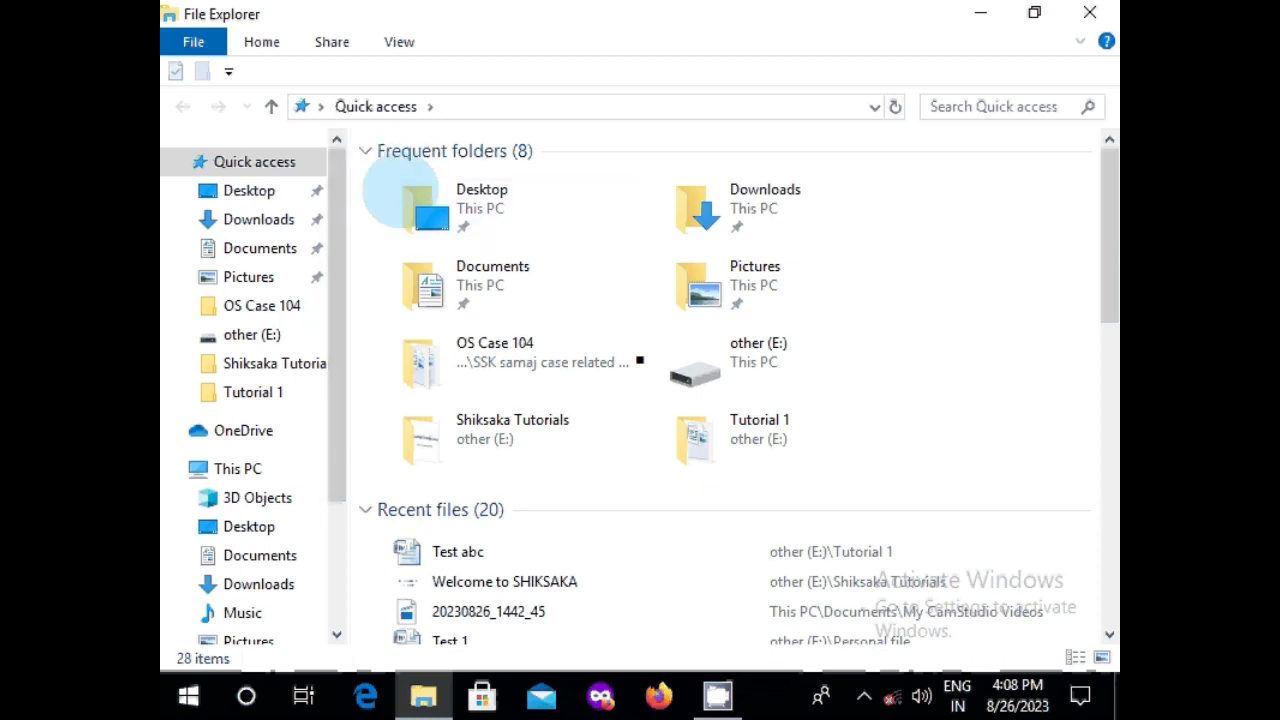
pyautogui.scroll(-3, 420, 440)
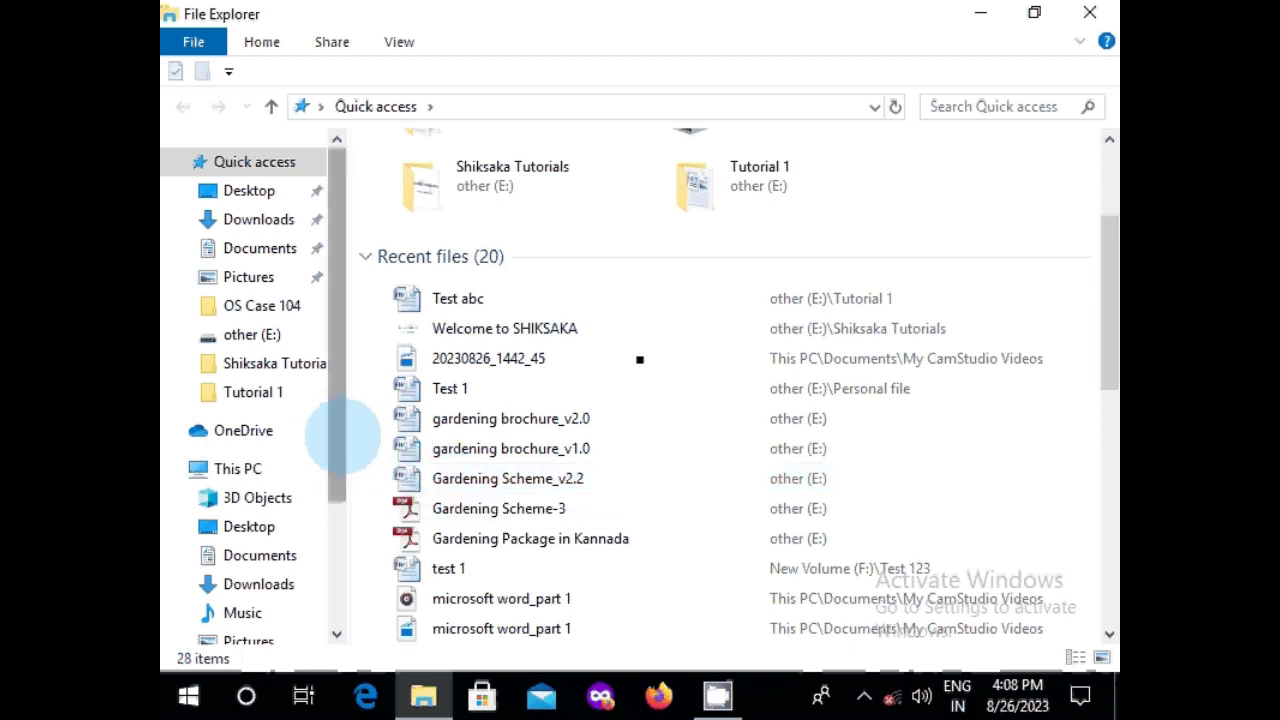
pyautogui.moveTo(335, 432); pyautogui.dragTo(333, 520)
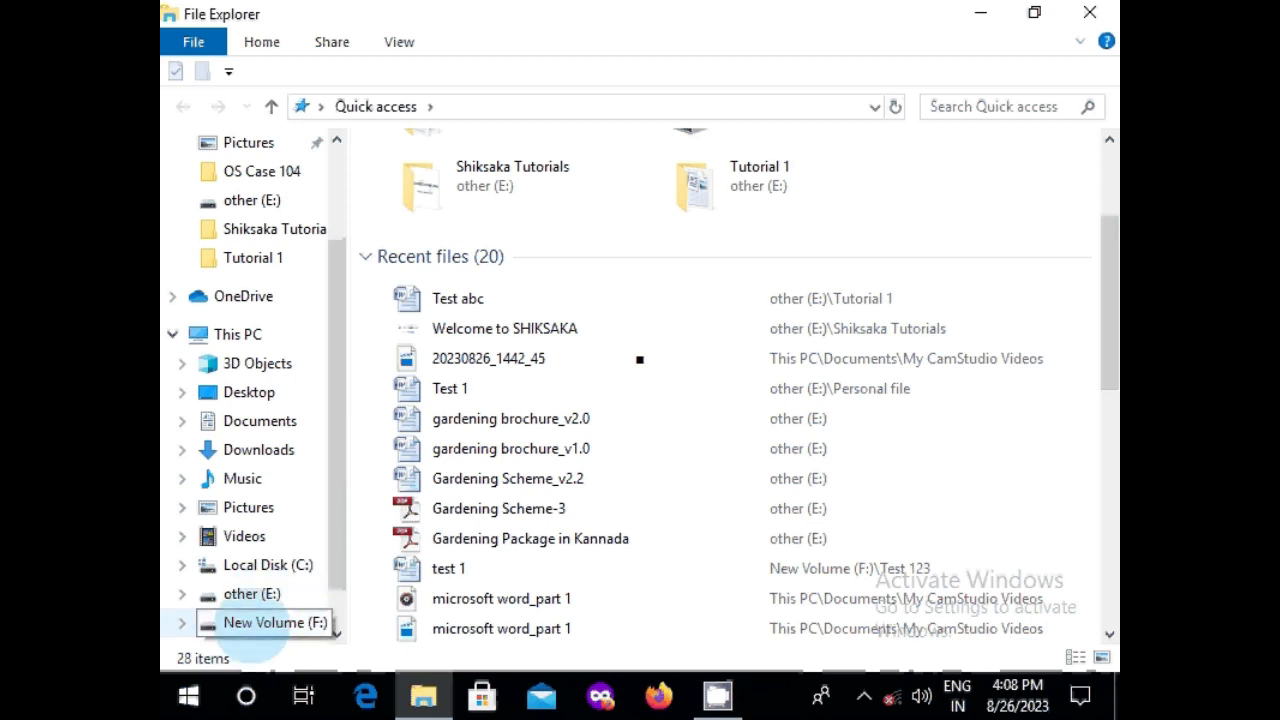
pyautogui.click(265, 624)
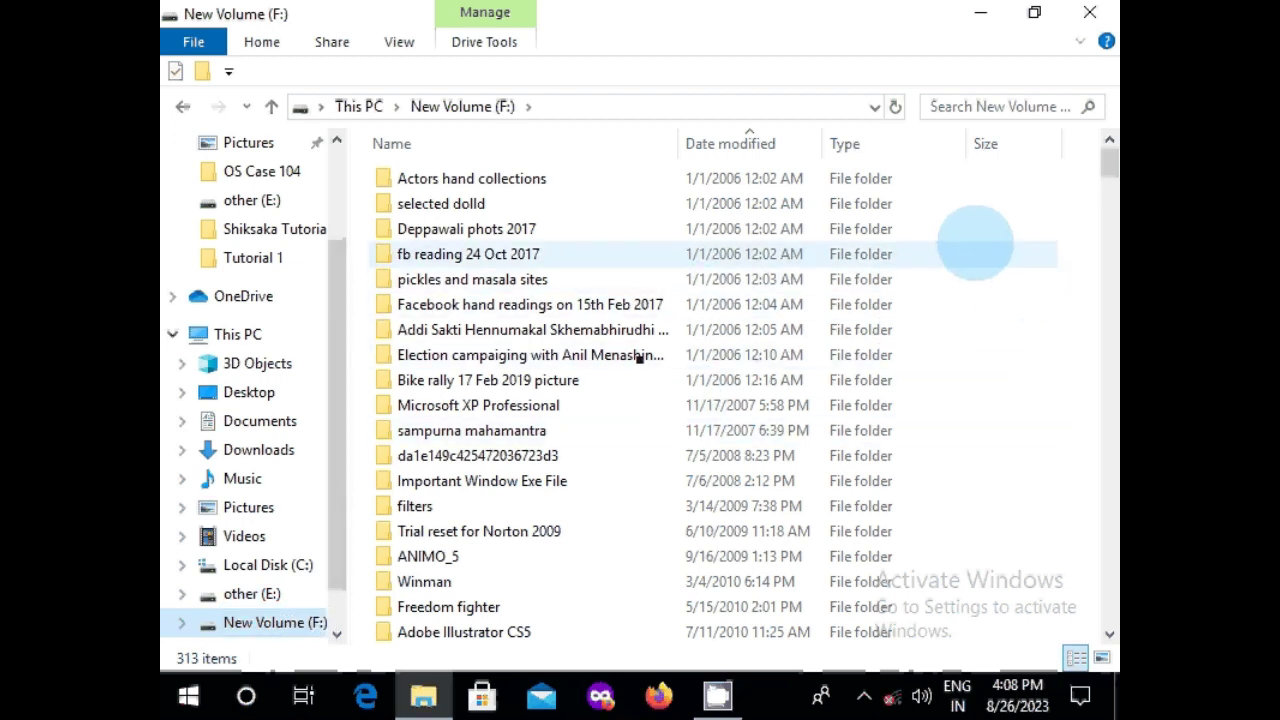
# Create a new folder named "testabc" on the New Volume (F:) drive and open it
pyautogui.rightClick(1057, 245)
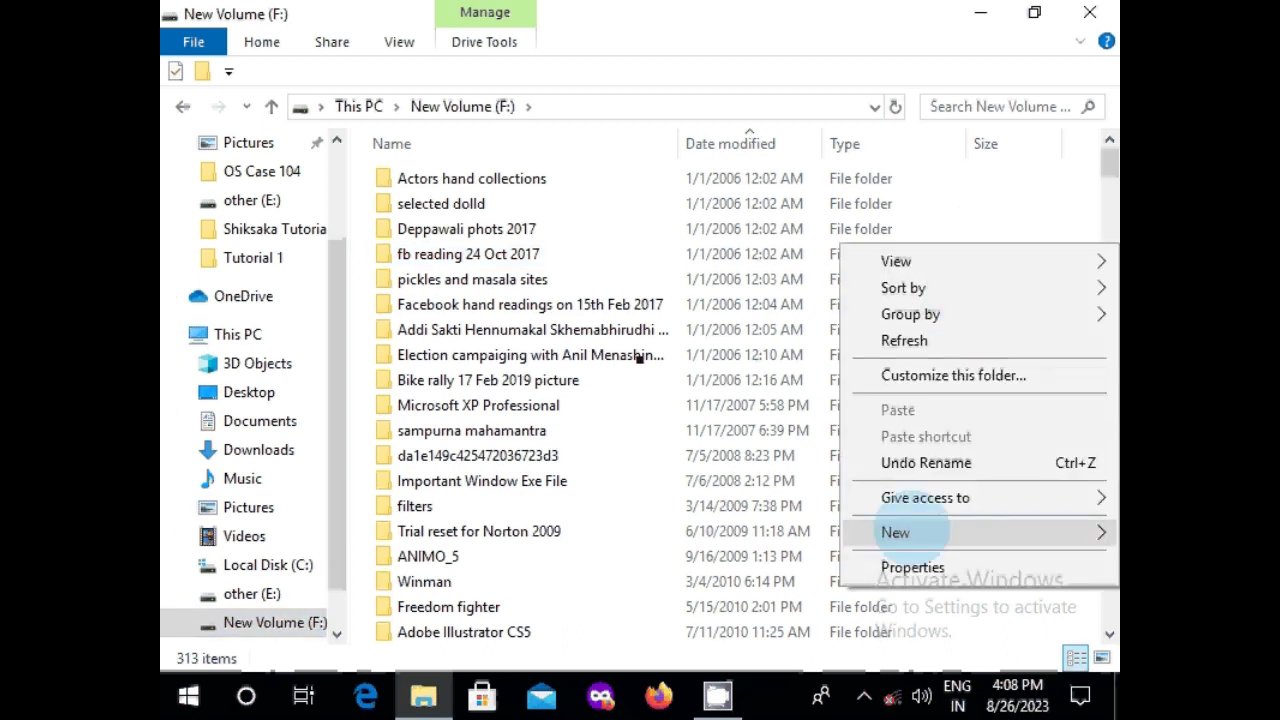
pyautogui.moveTo(913, 532)
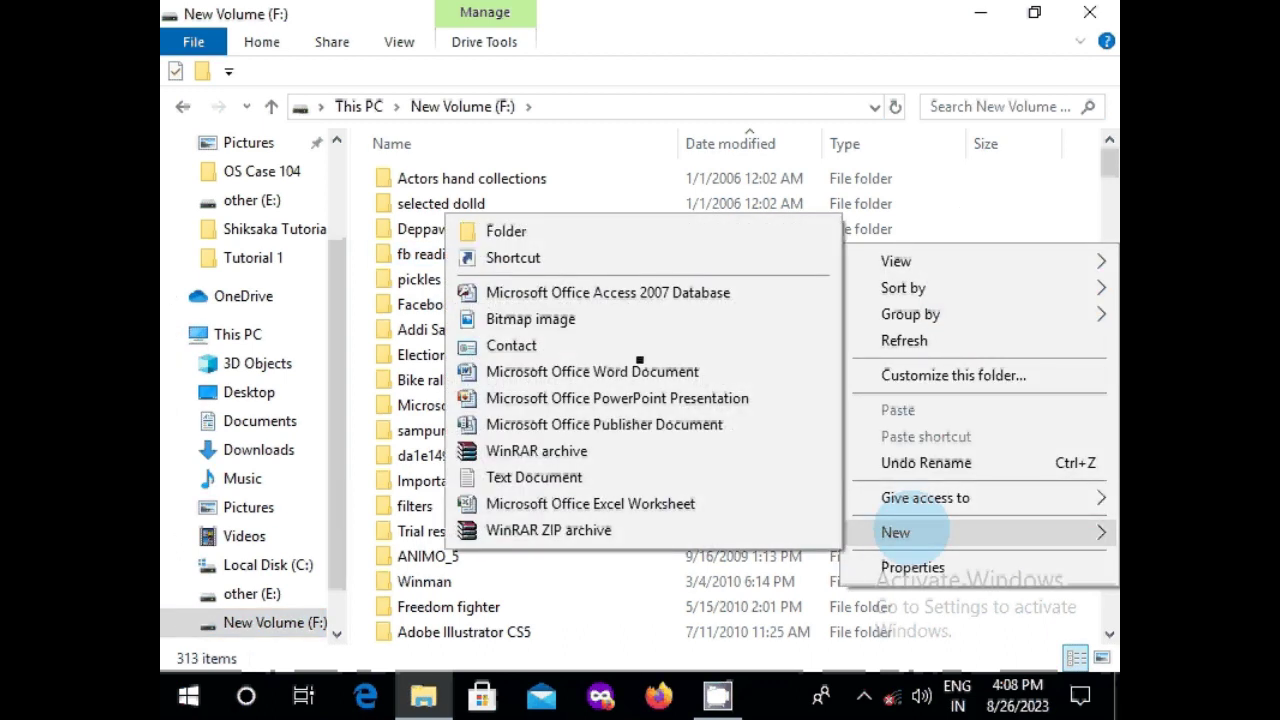
pyautogui.click(490, 231)
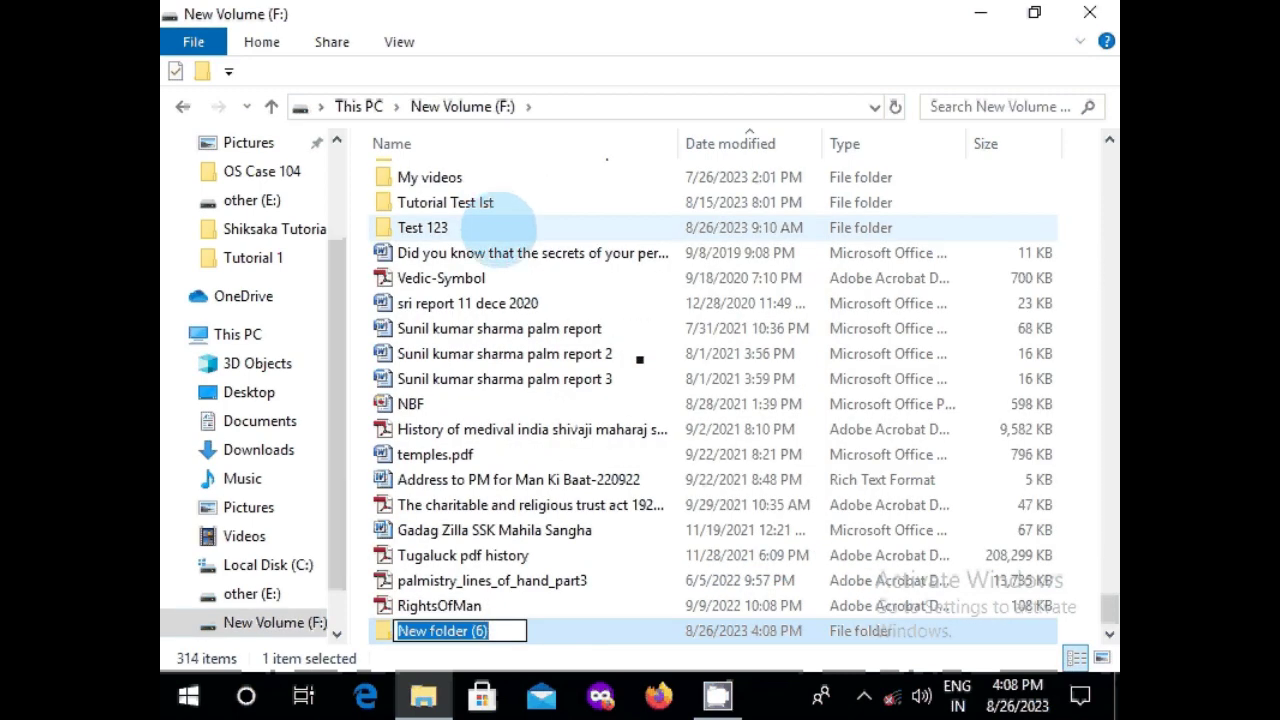
pyautogui.write('teas')
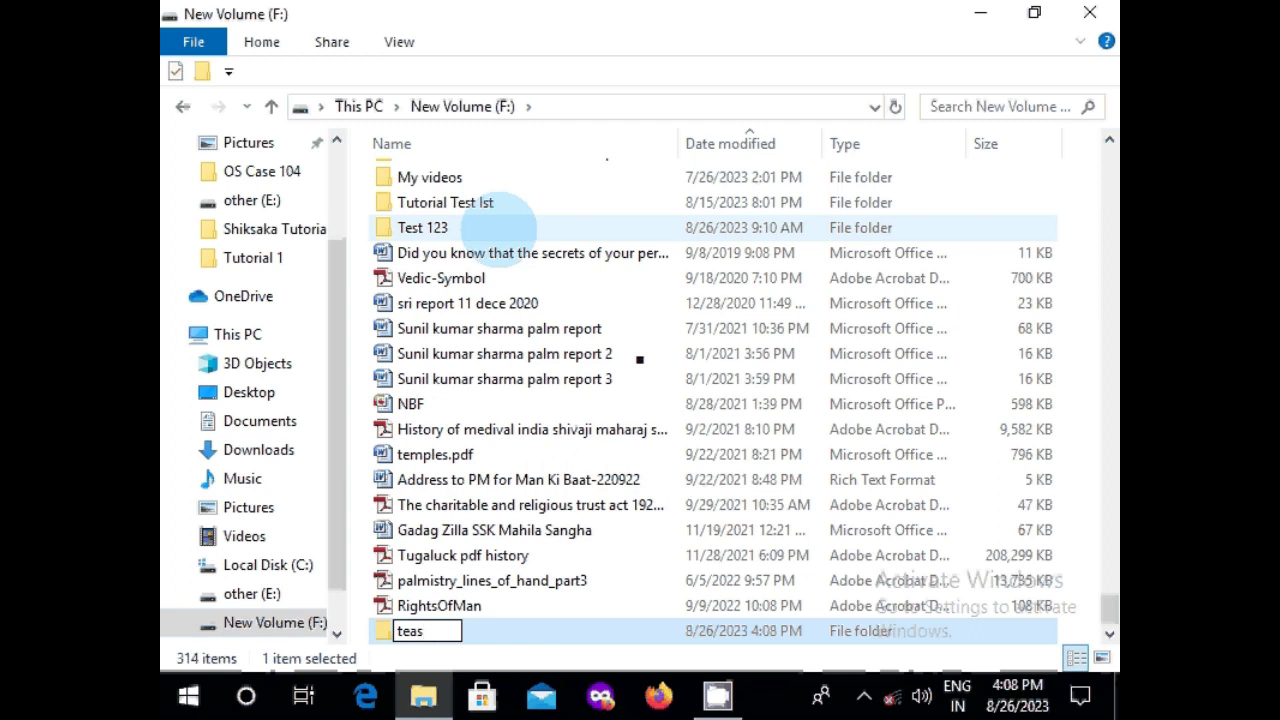
pyautogui.press('BackSpace')
pyautogui.press('BackSpace')
pyautogui.write('stabc')
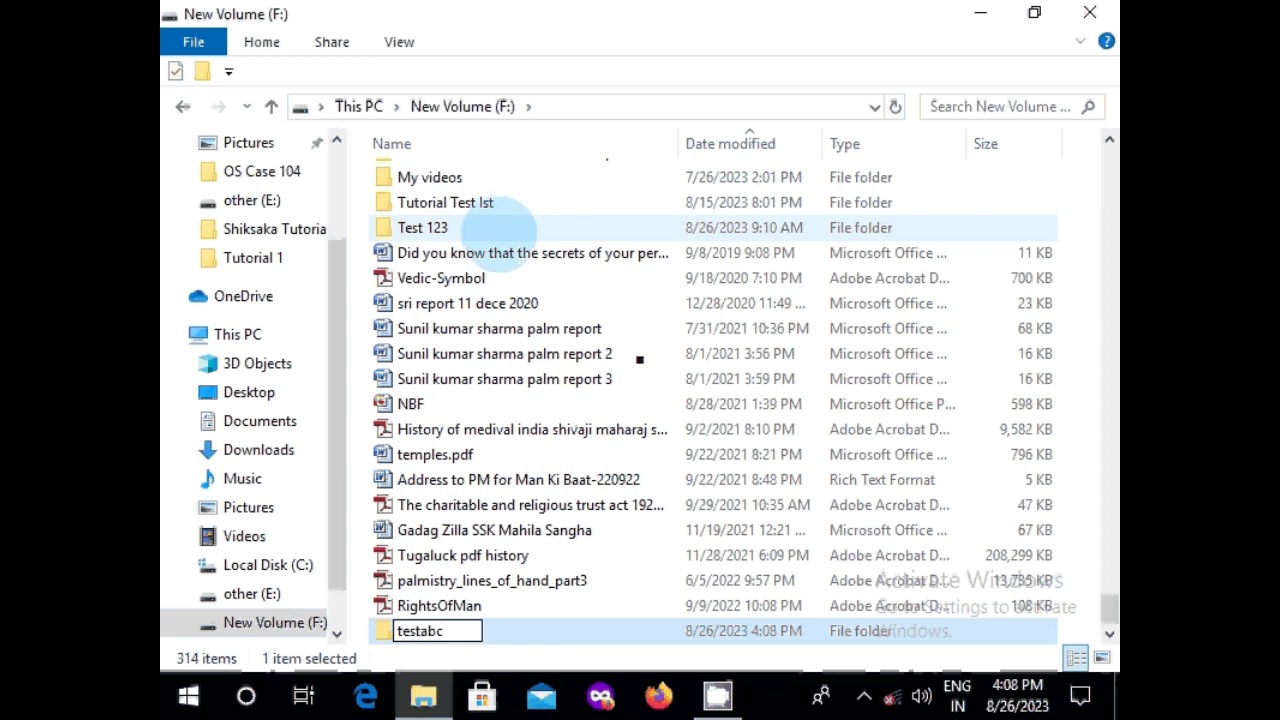
pyautogui.press('Return')
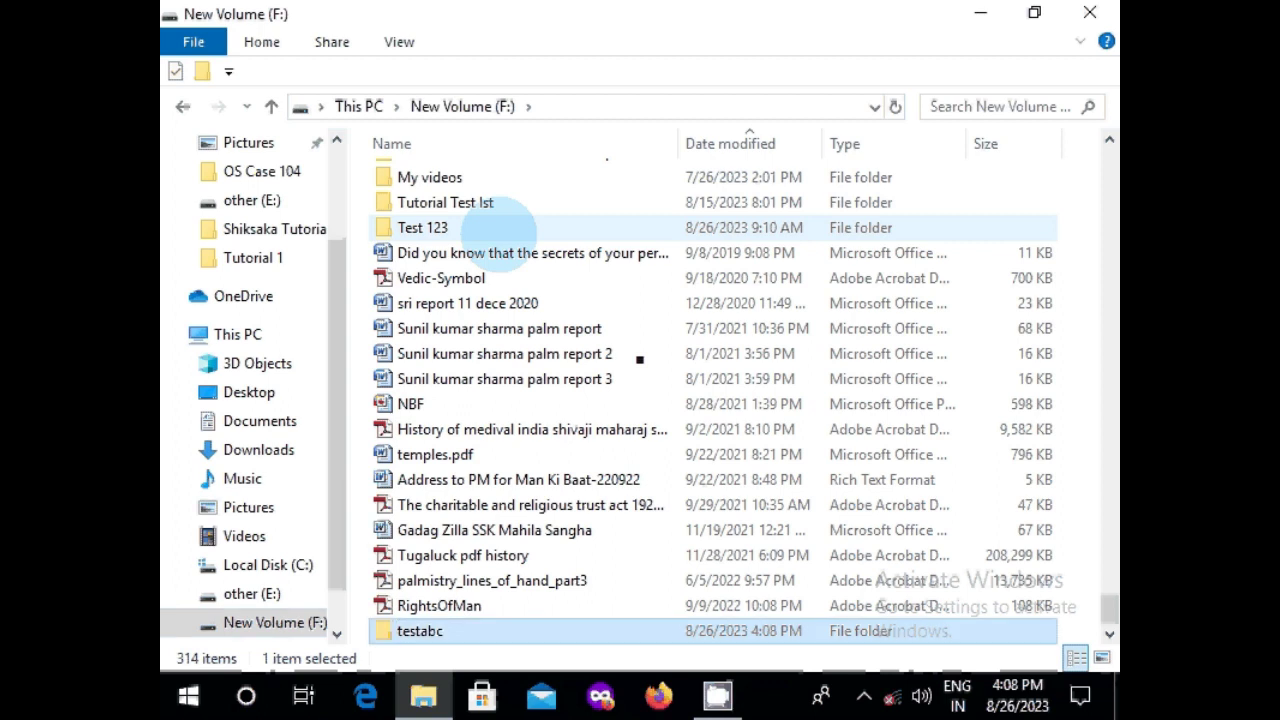
pyautogui.press('Return')
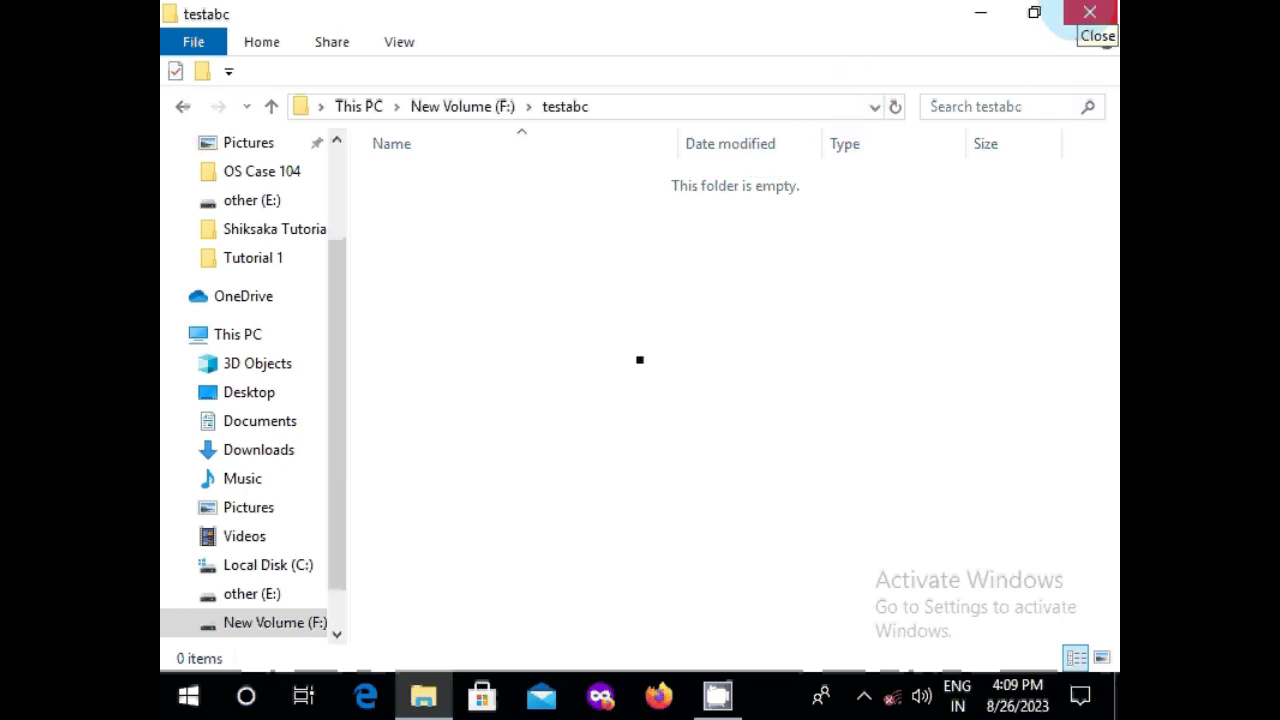
# Close File Explorer and start the "Welcome to SHIKSAKA" slide show from slide 4, "We Learned"
pyautogui.click(1090, 12)
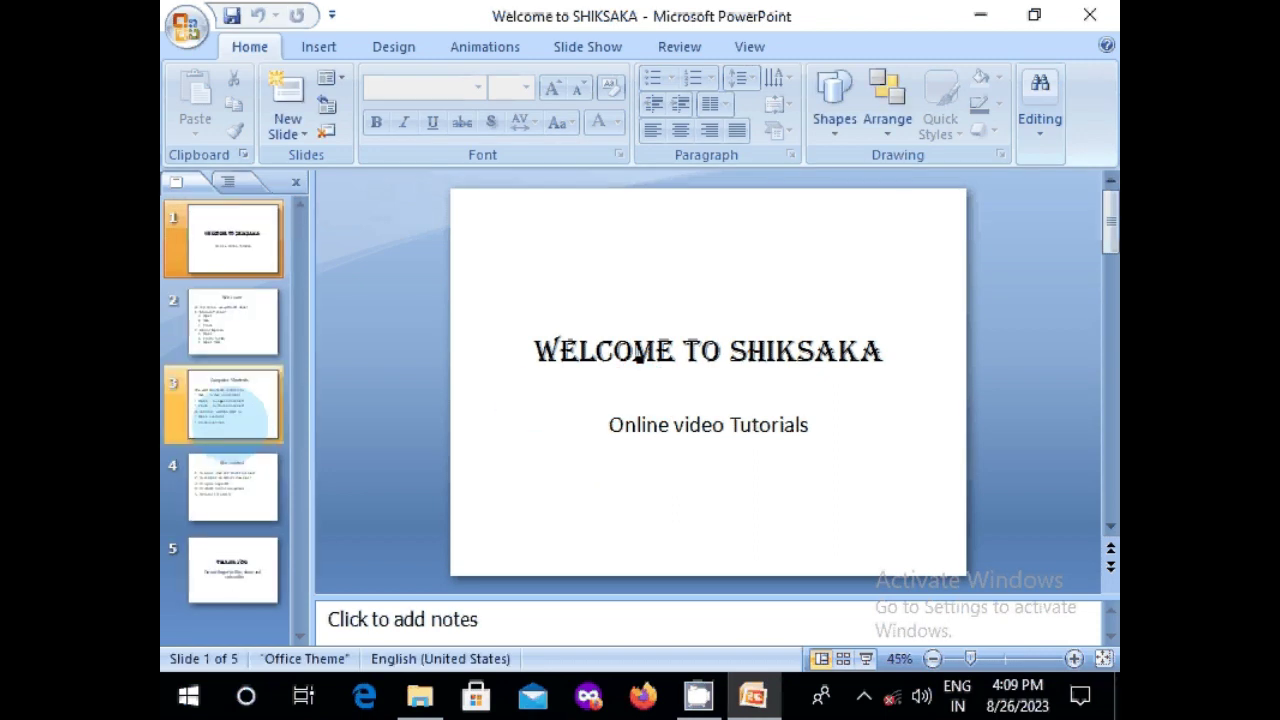
pyautogui.click(232, 458)
pyautogui.click(866, 658)
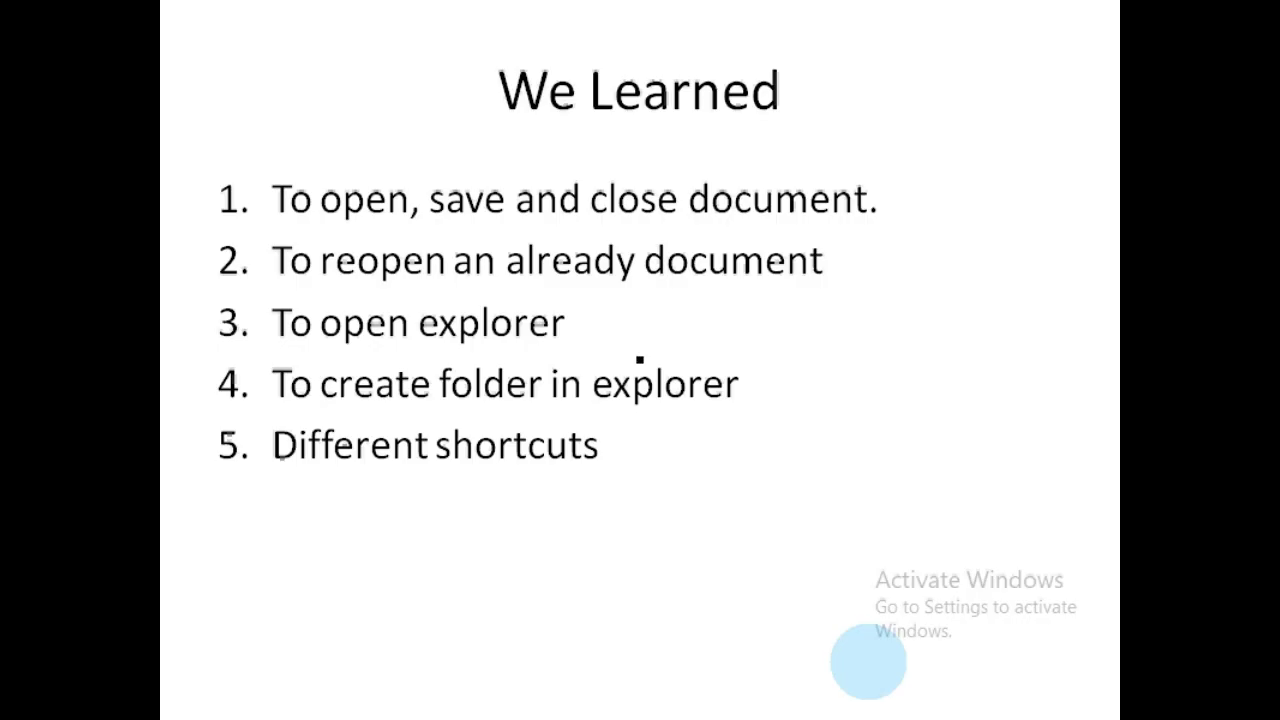